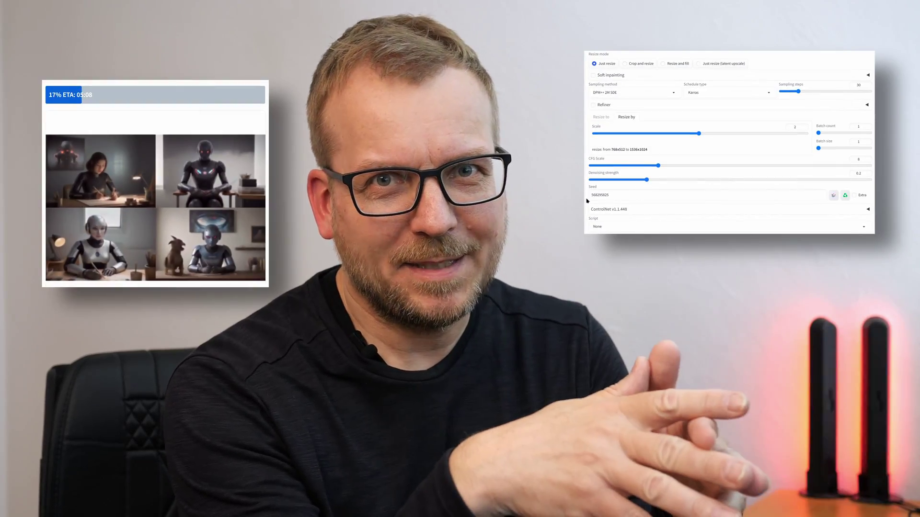
pyautogui.click(833, 195)
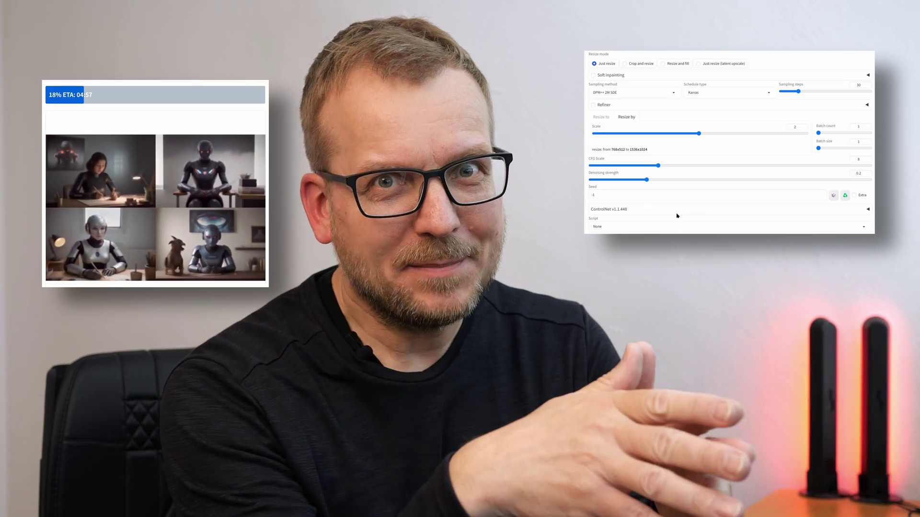
pyautogui.click(675, 208)
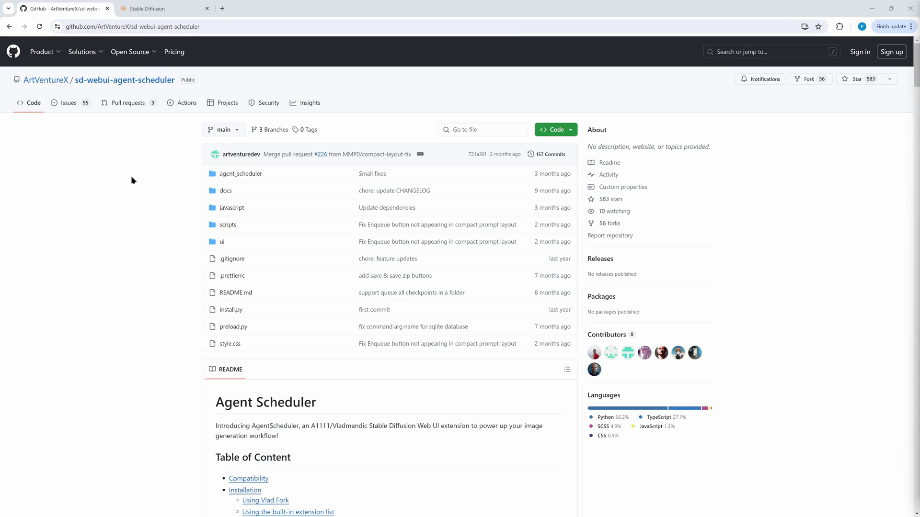
# Copy the sd-webui-agent-scheduler repository URL from the README's built-in extension list installation instructions
pyautogui.scroll(-10, 99, 208)
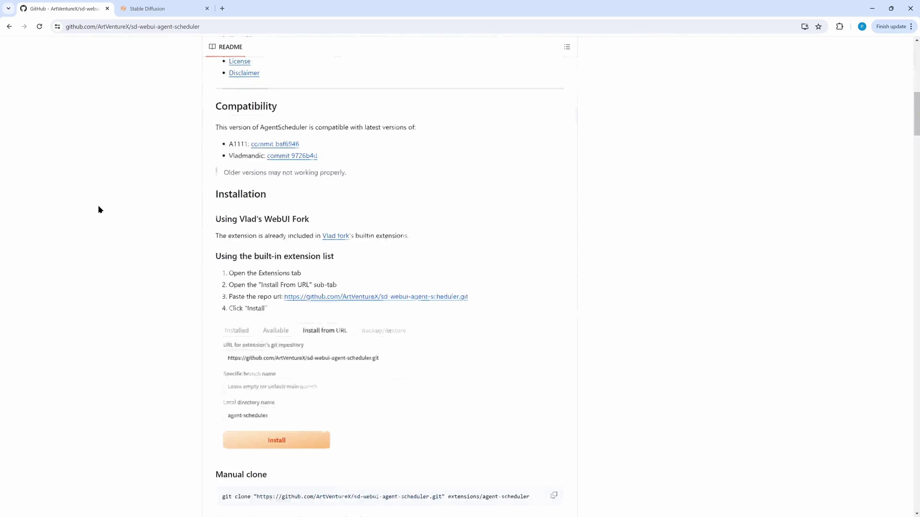
pyautogui.moveTo(479, 256); pyautogui.dragTo(284, 255)
pyautogui.rightClick(313, 261)
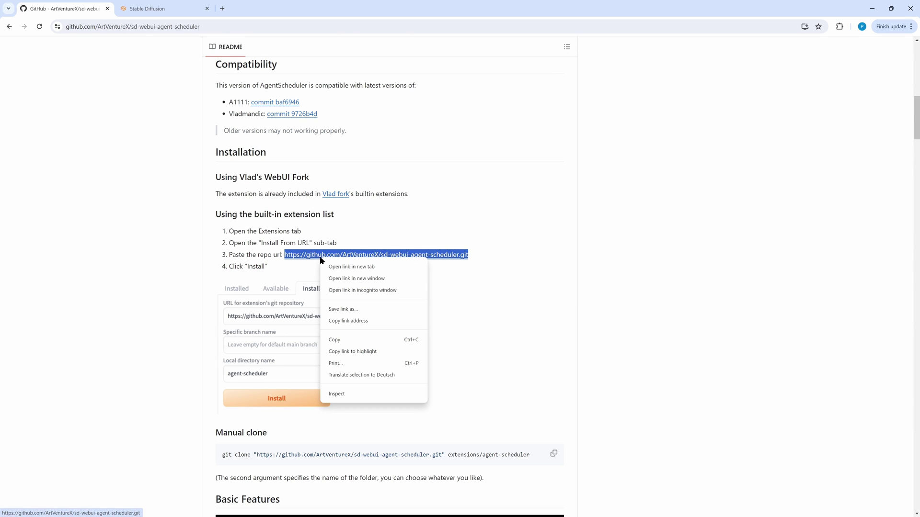
pyautogui.click(343, 338)
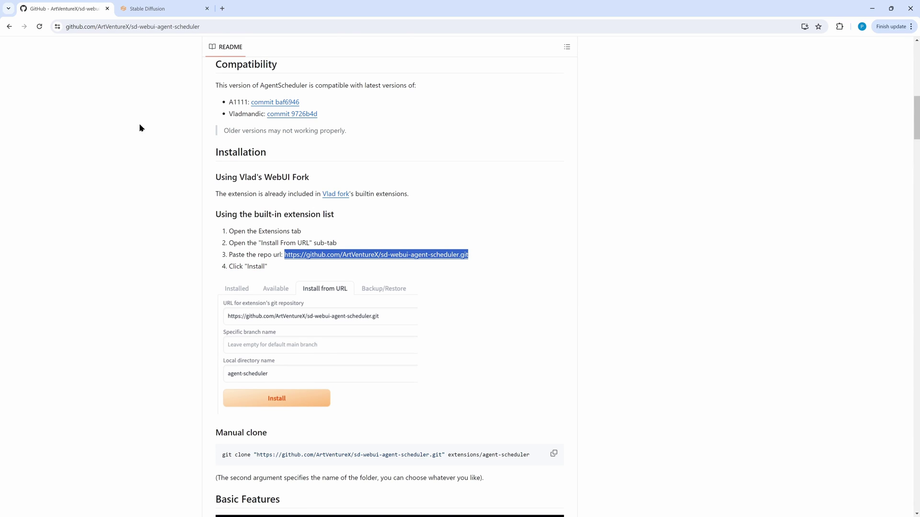
pyautogui.click(161, 10)
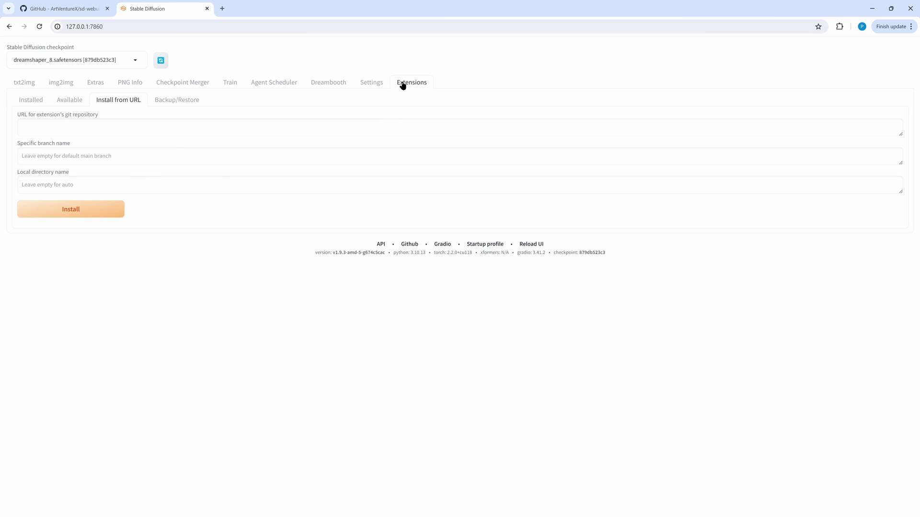
pyautogui.click(47, 126)
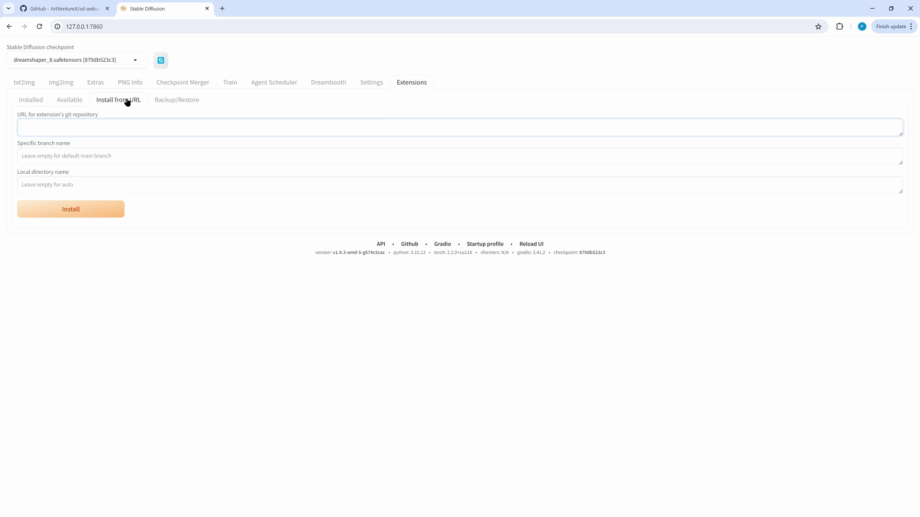
pyautogui.rightClick(52, 128)
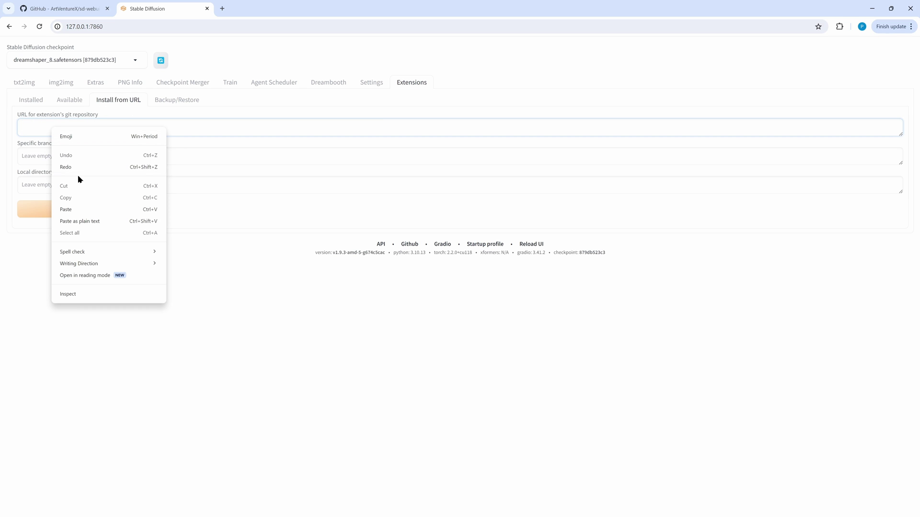
pyautogui.click(80, 210)
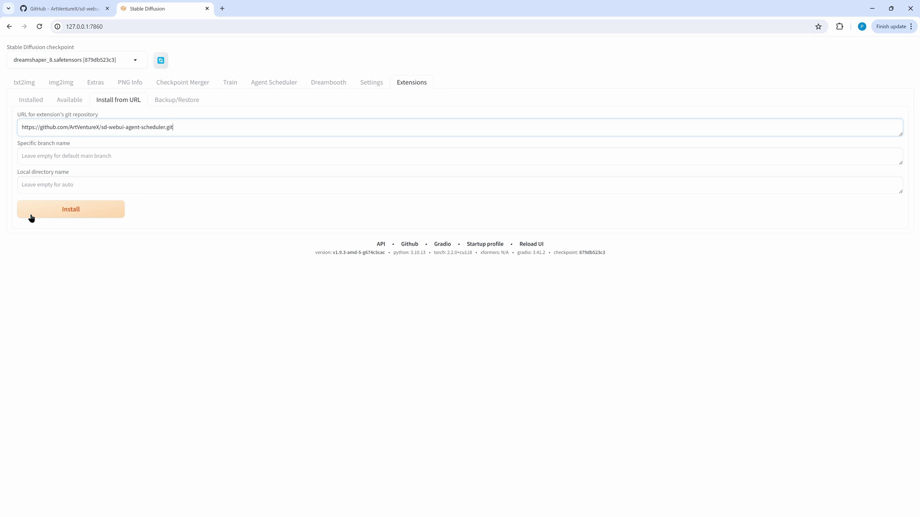
pyautogui.click(64, 211)
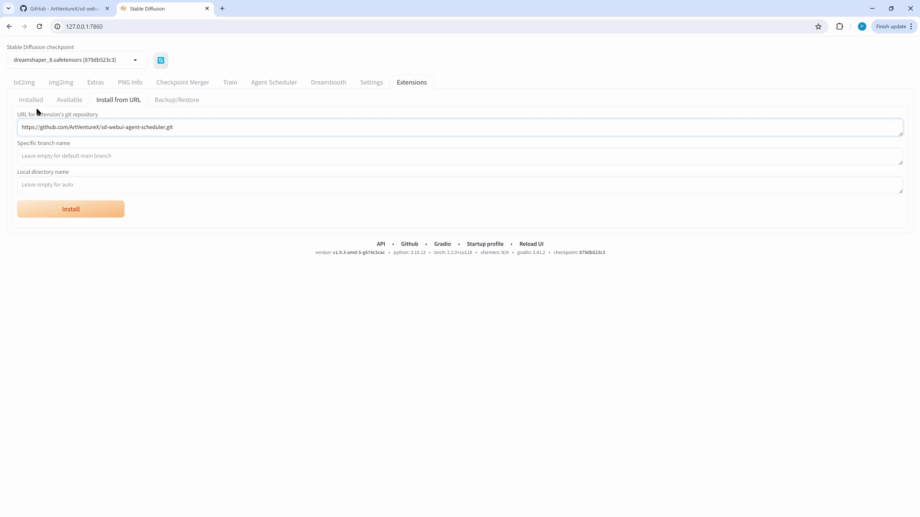
pyautogui.click(24, 101)
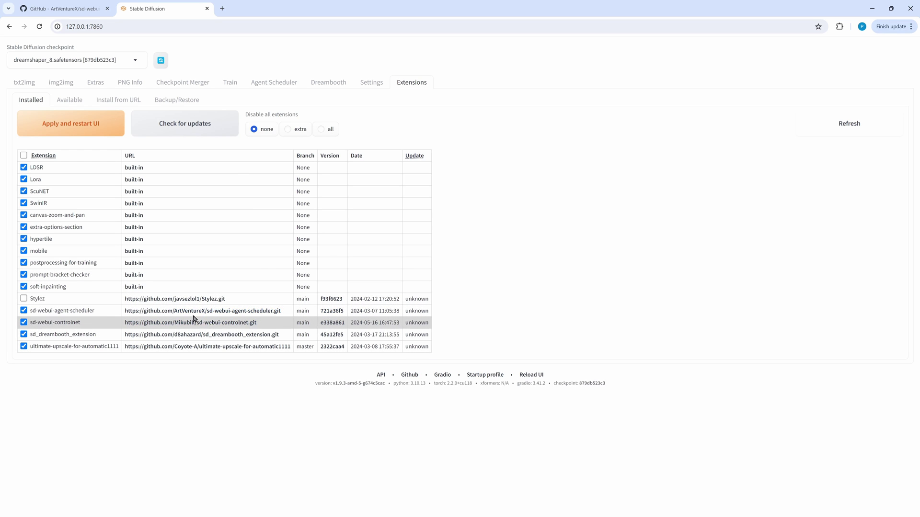
pyautogui.click(43, 127)
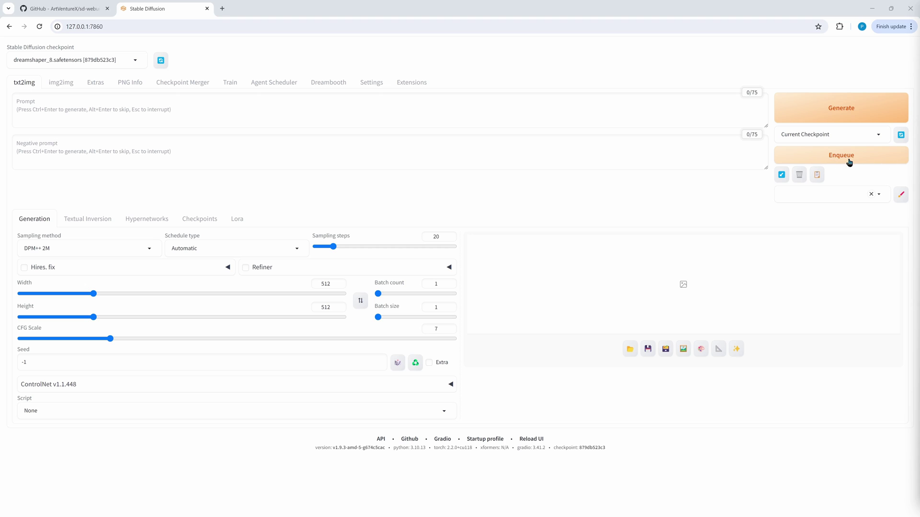
# Look at the Enqueue controls on the txt2img and img2img pages, ending back on txt2img
pyautogui.click(795, 156)
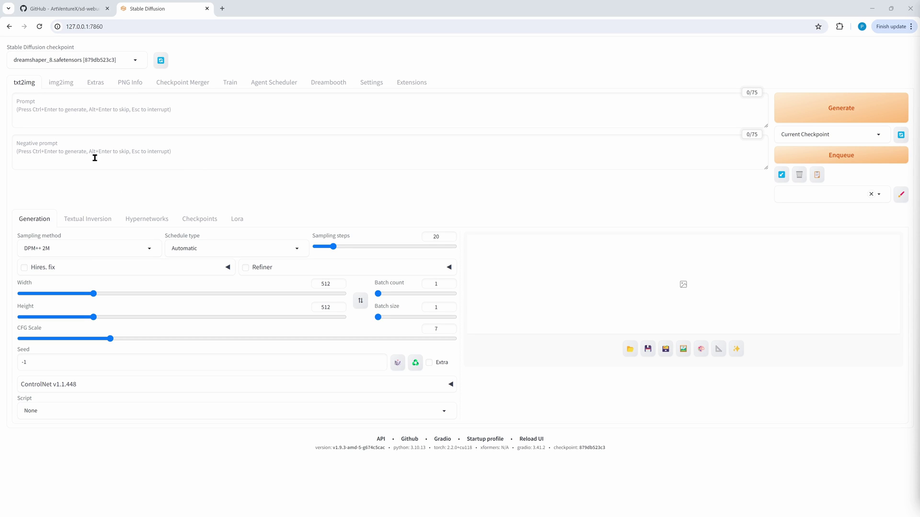
pyautogui.click(60, 84)
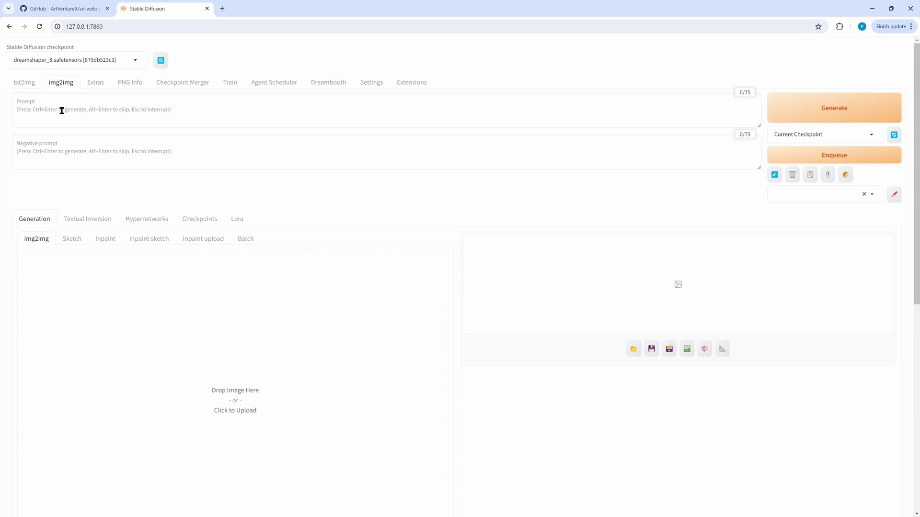
pyautogui.click(28, 85)
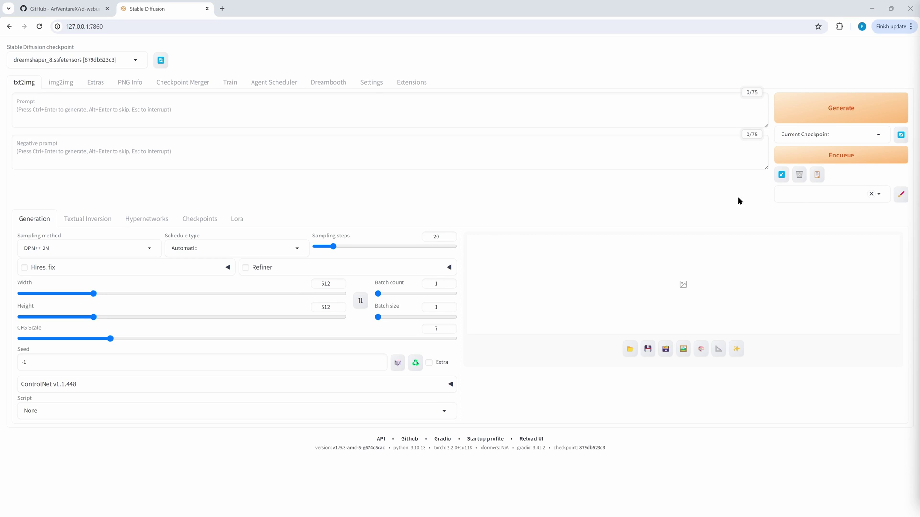
# Restore the last generation's prompts and settings, and set the batch count to 10 and the batch size to 4
pyautogui.click(781, 175)
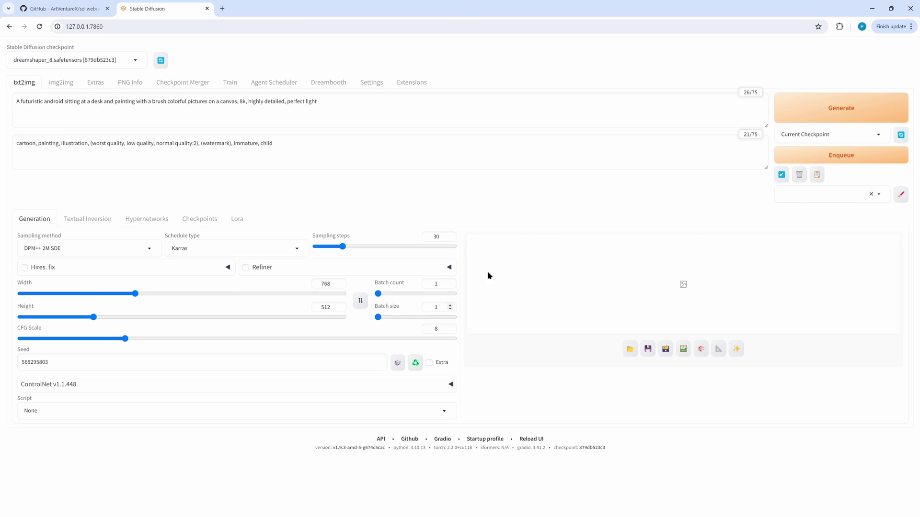
pyautogui.moveTo(378, 318); pyautogui.dragTo(385, 300)
# Replace "android" with "robot" in the prompt and add the generation to the queue
pyautogui.doubleClick(51, 101)
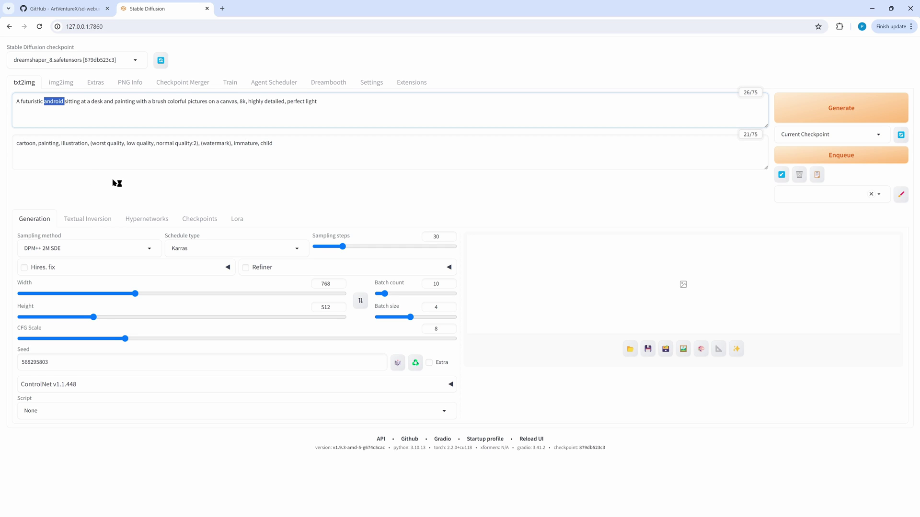
pyautogui.press('BackSpace')
pyautogui.write('robot')
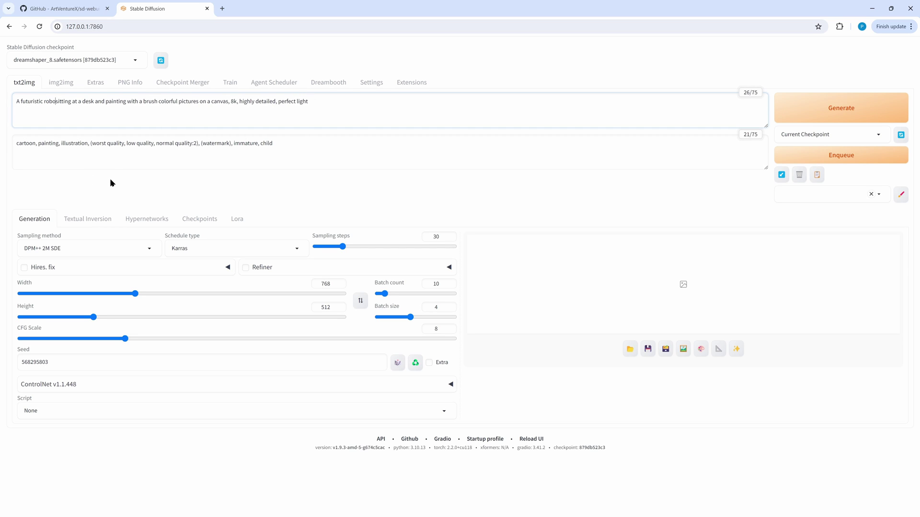
pyautogui.click(833, 158)
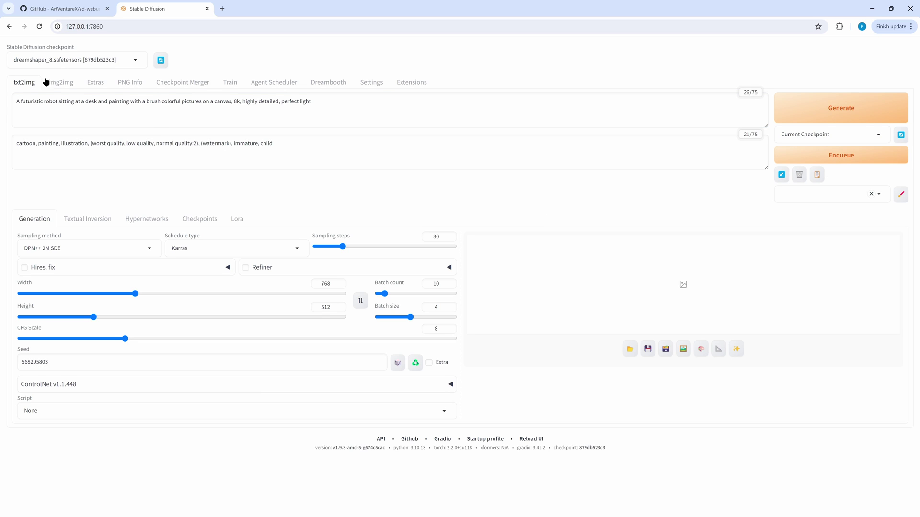
pyautogui.click(135, 61)
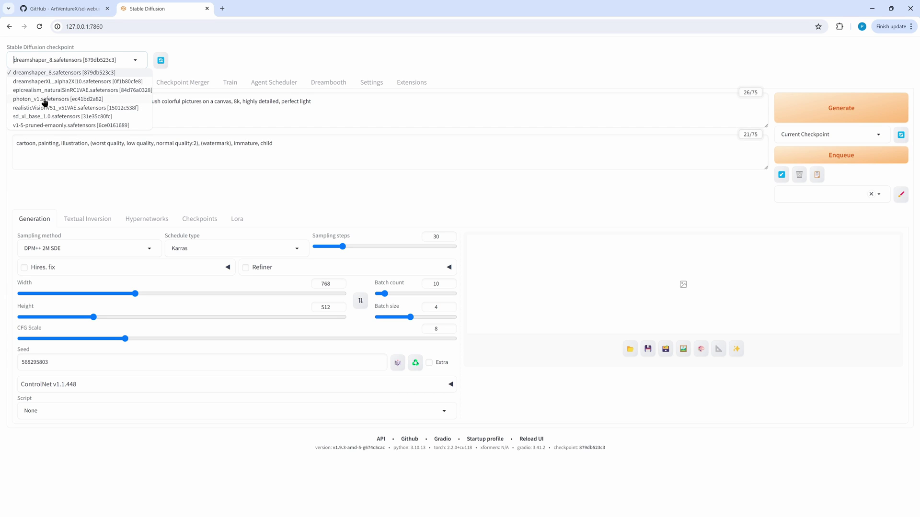
pyautogui.click(206, 70)
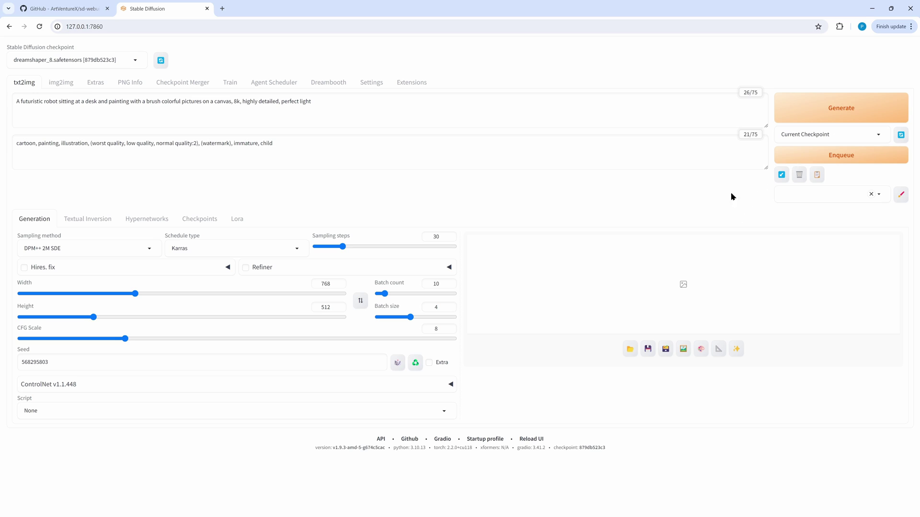
# Enqueue a task using the epicrealism_naturalSinRC1VAE checkpoint with 20 sampling steps and a CFG scale of 2.5
pyautogui.click(878, 135)
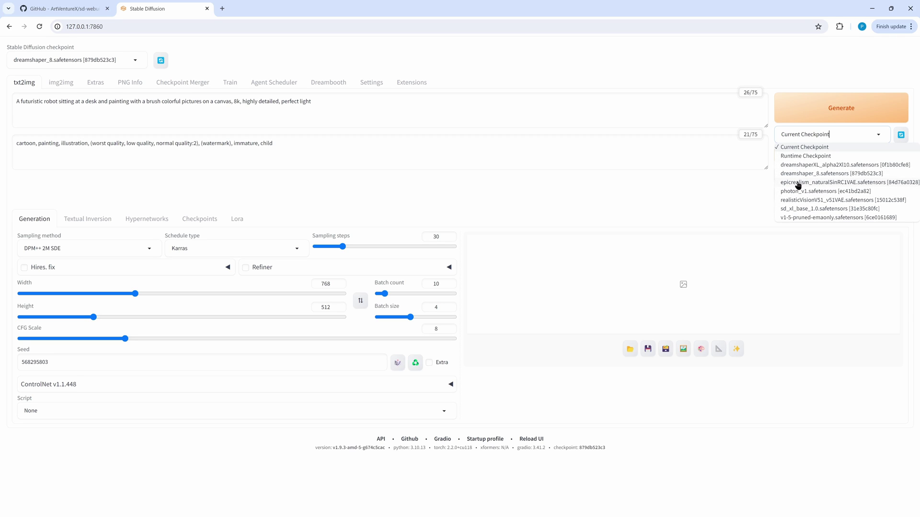
pyautogui.click(797, 184)
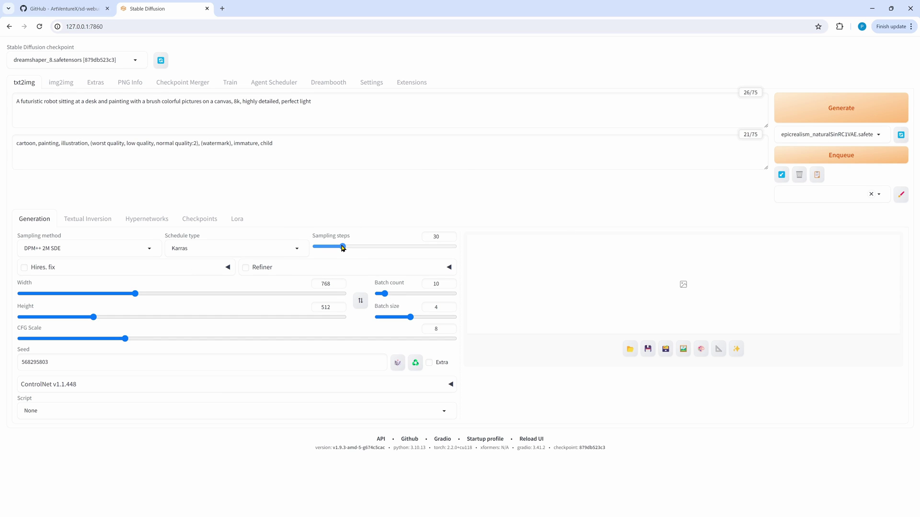
pyautogui.moveTo(343, 247); pyautogui.dragTo(335, 249)
pyautogui.moveTo(130, 337); pyautogui.dragTo(43, 342)
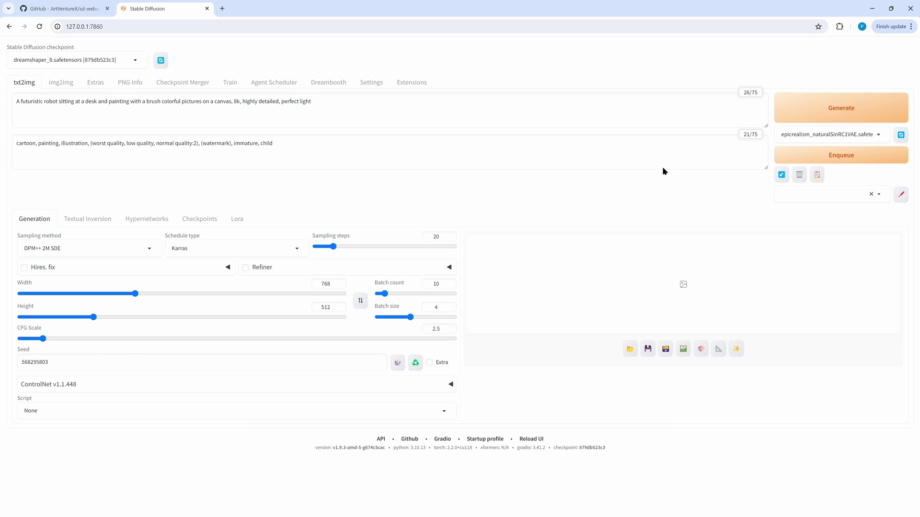
pyautogui.click(828, 156)
# Enqueue a task using the photon_v1 checkpoint with a CFG scale of 5.5
pyautogui.click(875, 138)
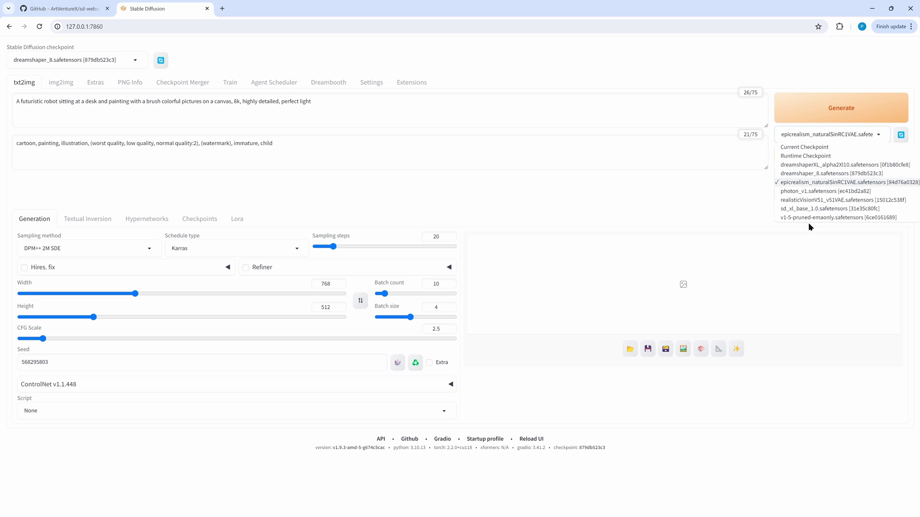
pyautogui.click(816, 192)
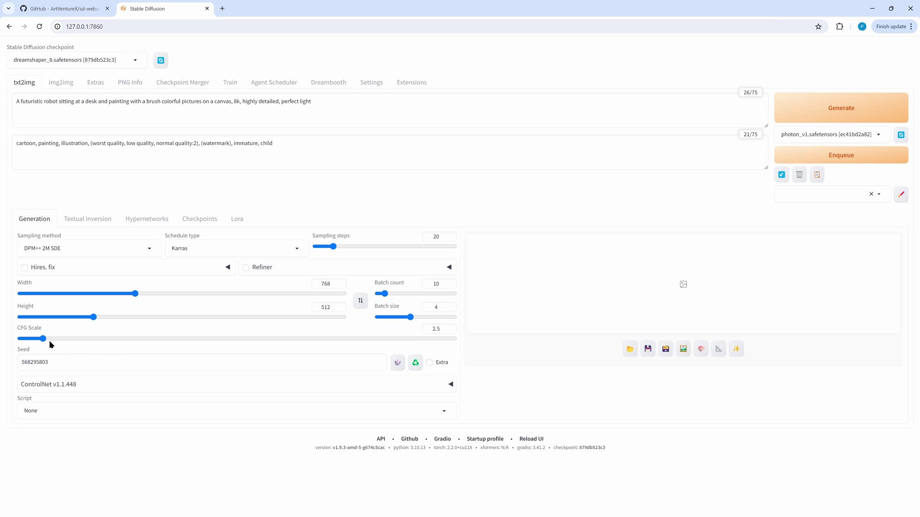
pyautogui.moveTo(42, 339); pyautogui.dragTo(88, 340)
pyautogui.click(834, 158)
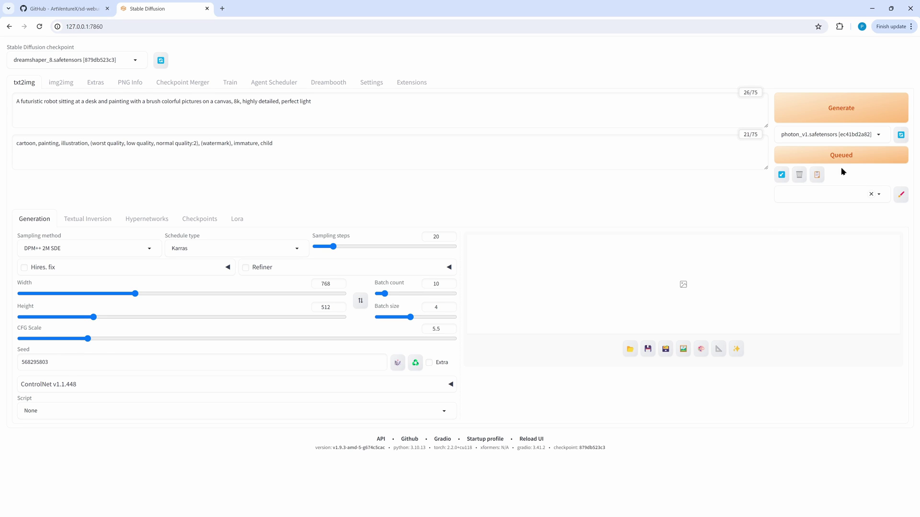
# Enqueue a task using the realisticVisionV51_v51VAE checkpoint with 25 sampling steps and a CFG scale of 7
pyautogui.click(845, 135)
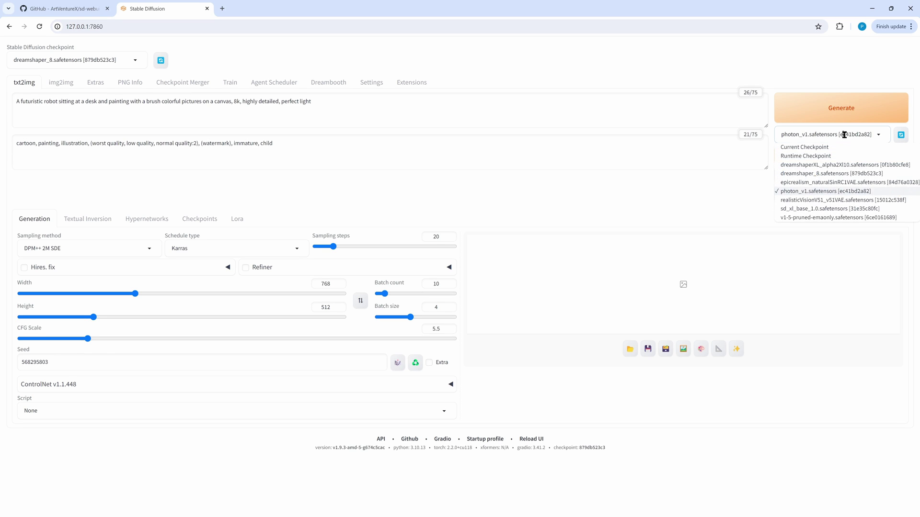
pyautogui.click(808, 201)
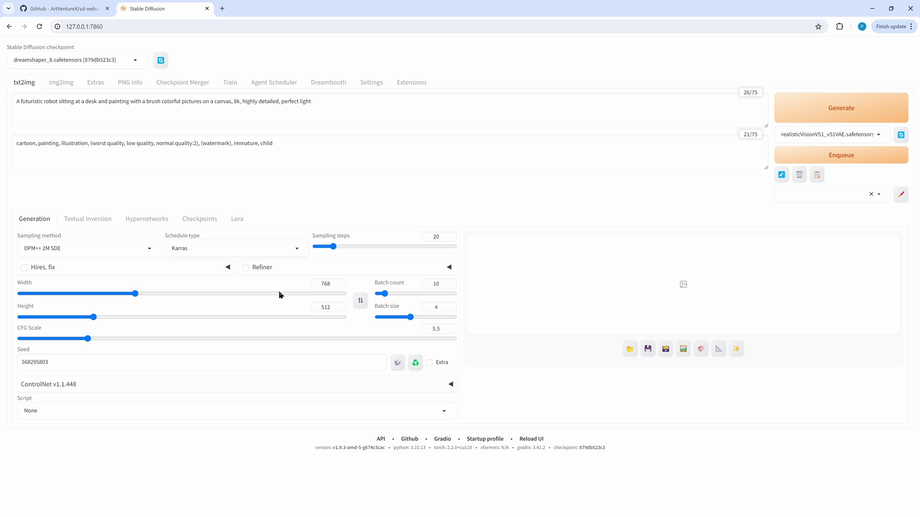
pyautogui.moveTo(333, 246); pyautogui.dragTo(339, 246)
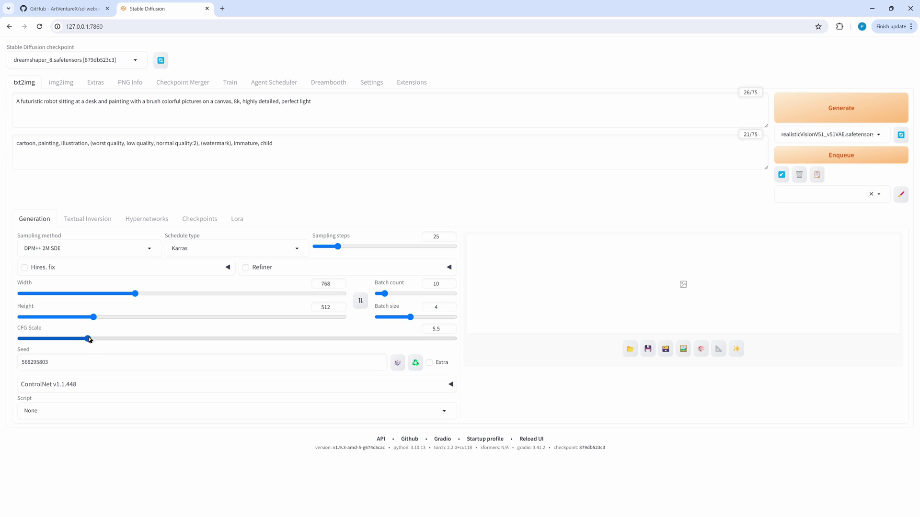
pyautogui.moveTo(88, 339); pyautogui.dragTo(109, 336)
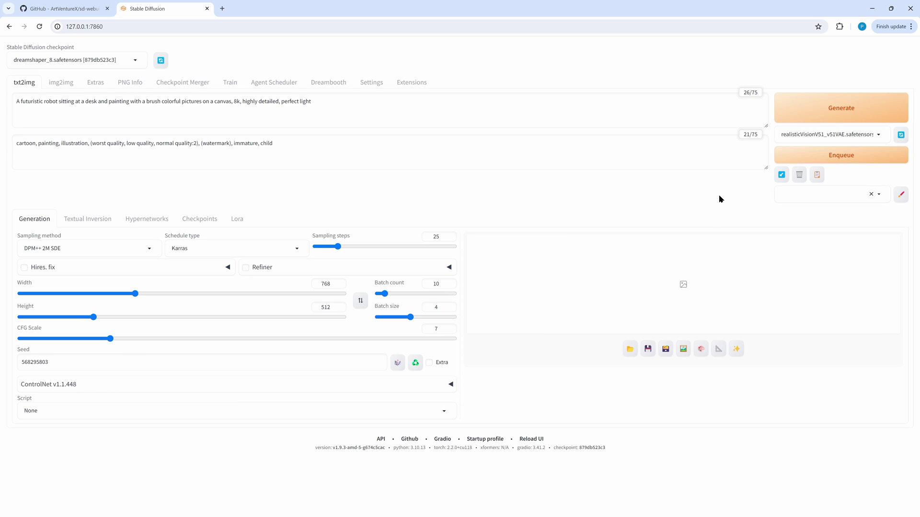
pyautogui.click(839, 158)
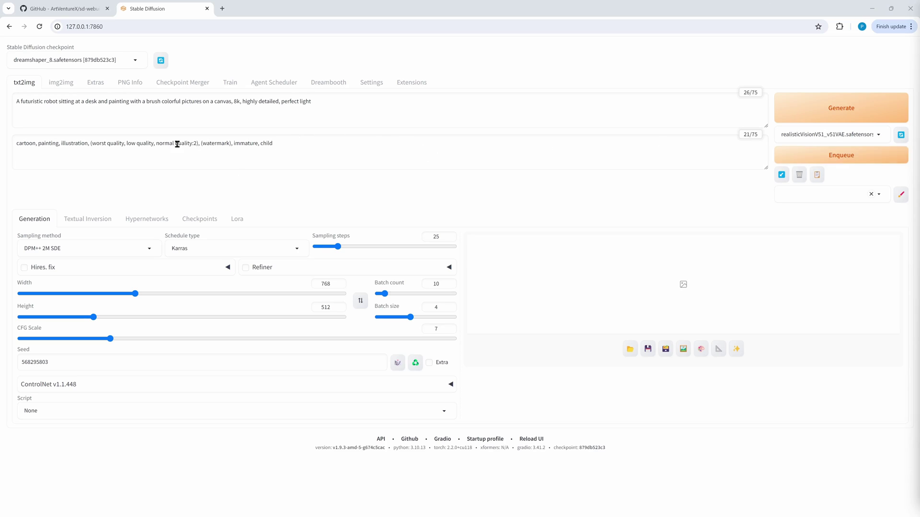
# Resume the task queue in the Agent Scheduler and return to txt2img to watch the generation progress
pyautogui.click(274, 83)
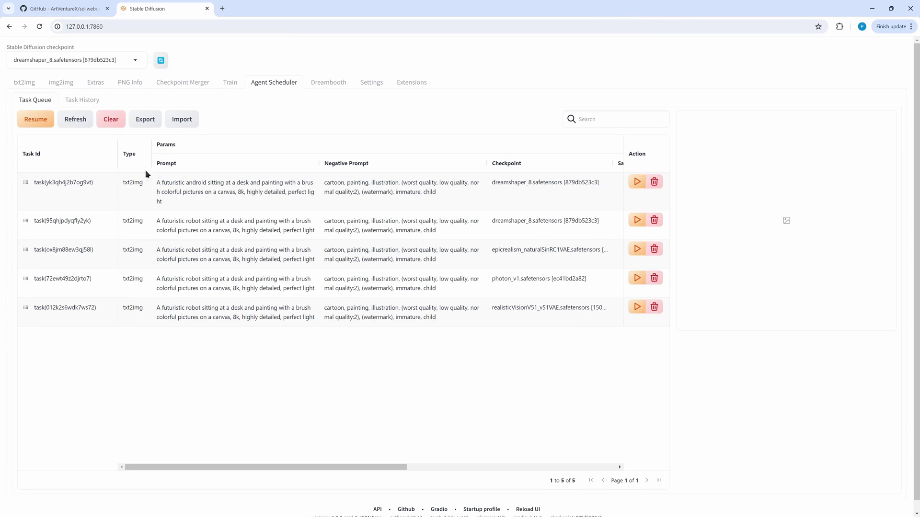
pyautogui.click(30, 122)
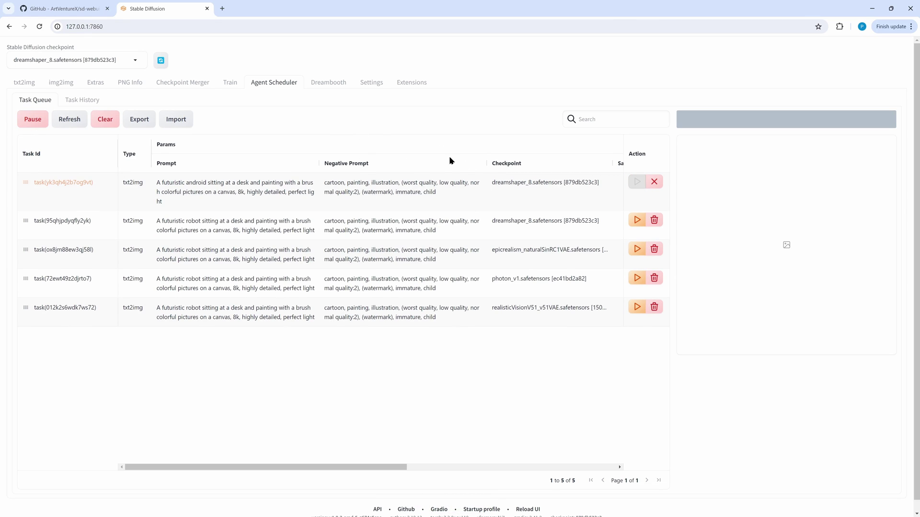
pyautogui.click(23, 83)
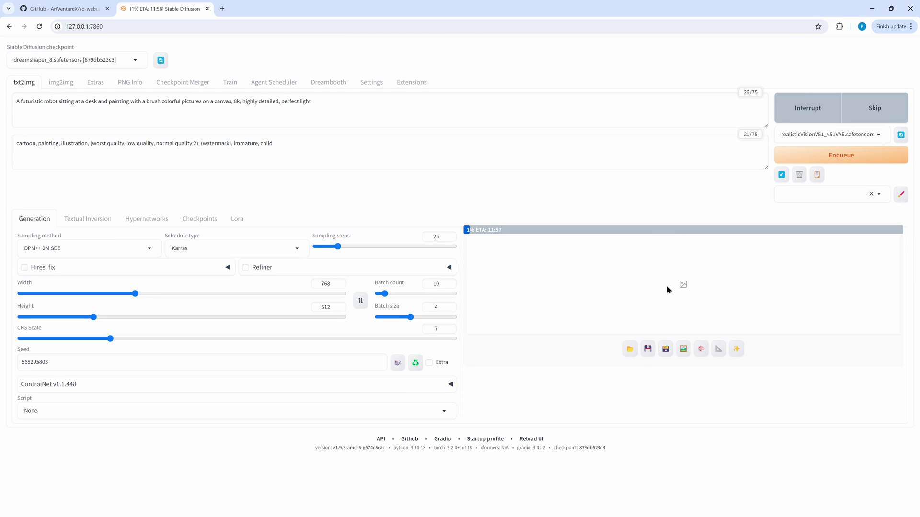
# Open the Agent Scheduler task queue and move the photon_v1 task to the top of it
pyautogui.click(265, 85)
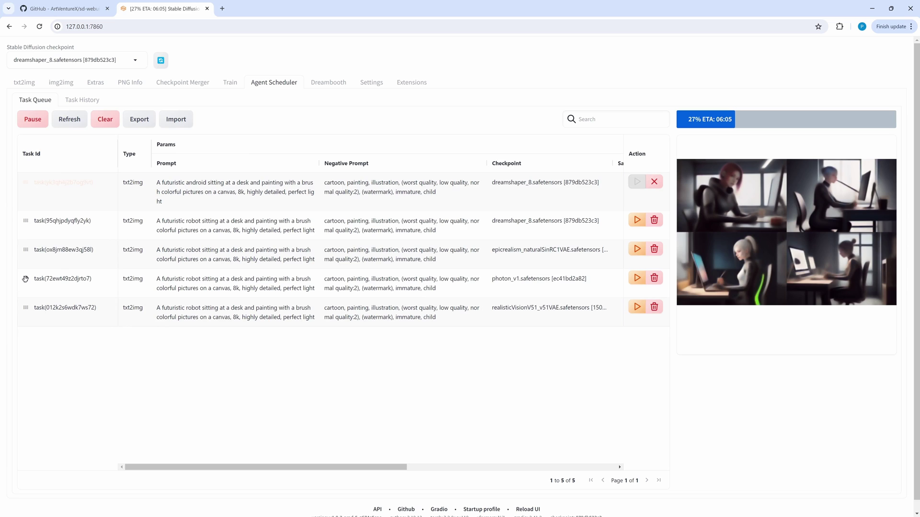
pyautogui.moveTo(25, 279); pyautogui.dragTo(21, 175)
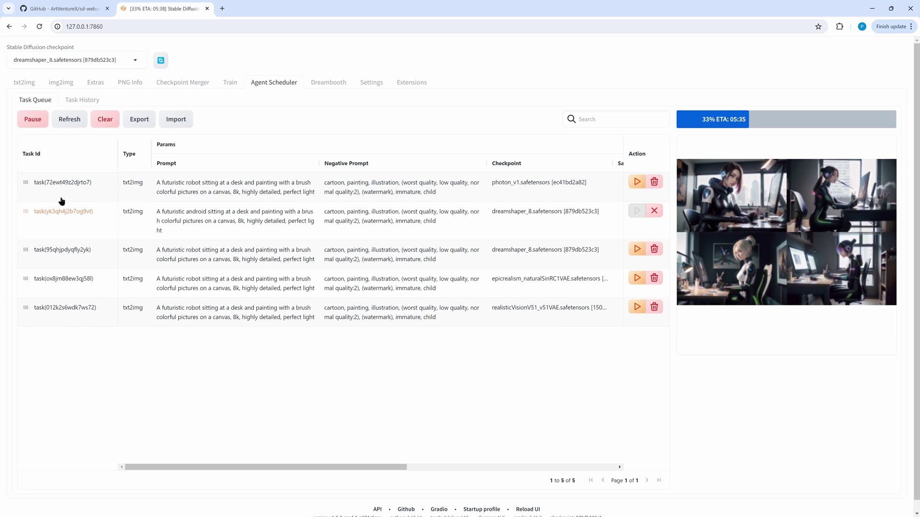
# Open the finished futuristic android task in the task history and send its generation parameters to txt2img
pyautogui.click(82, 99)
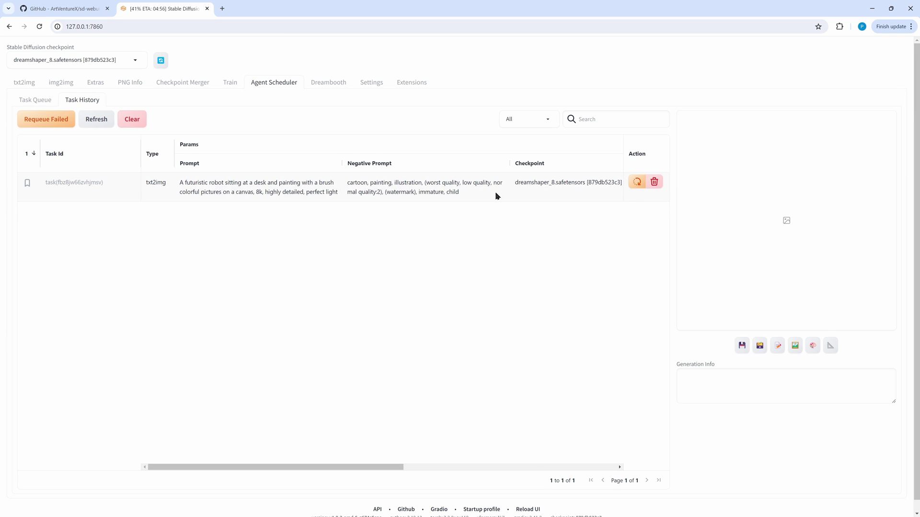
pyautogui.click(637, 185)
pyautogui.click(100, 197)
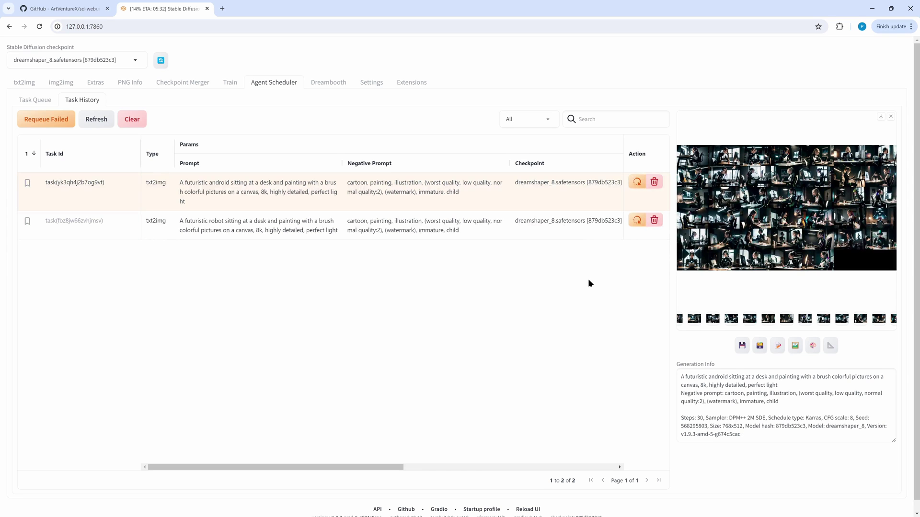
pyautogui.click(779, 221)
pyautogui.click(777, 347)
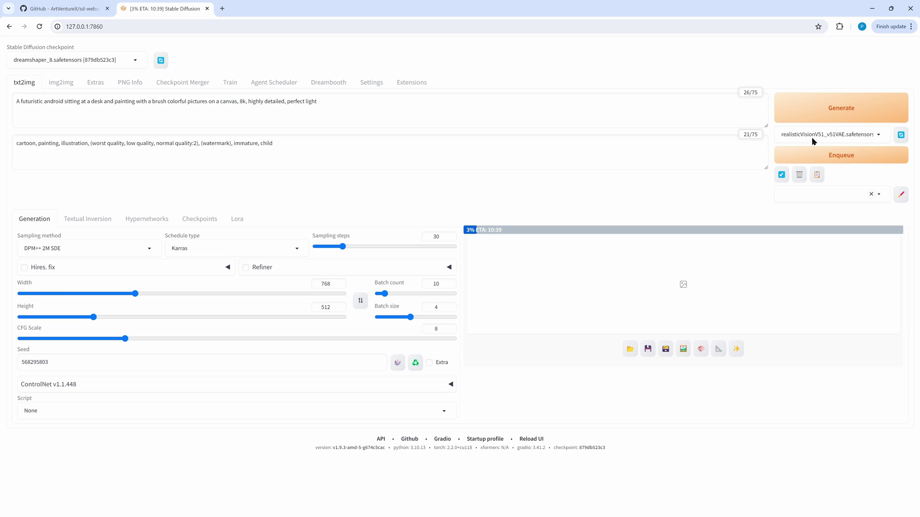
# Look over the checkpoint choices for queued tasks and the additional queueing options in txt2img
pyautogui.click(813, 140)
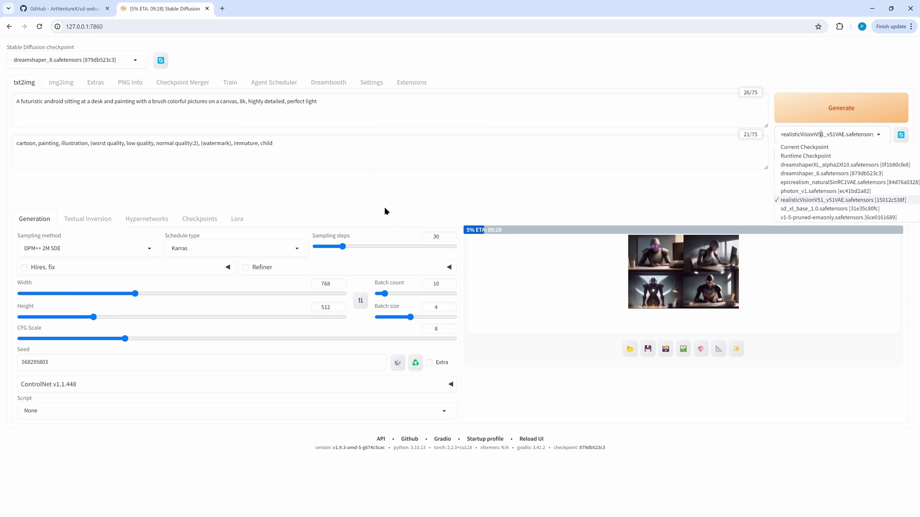
pyautogui.click(639, 198)
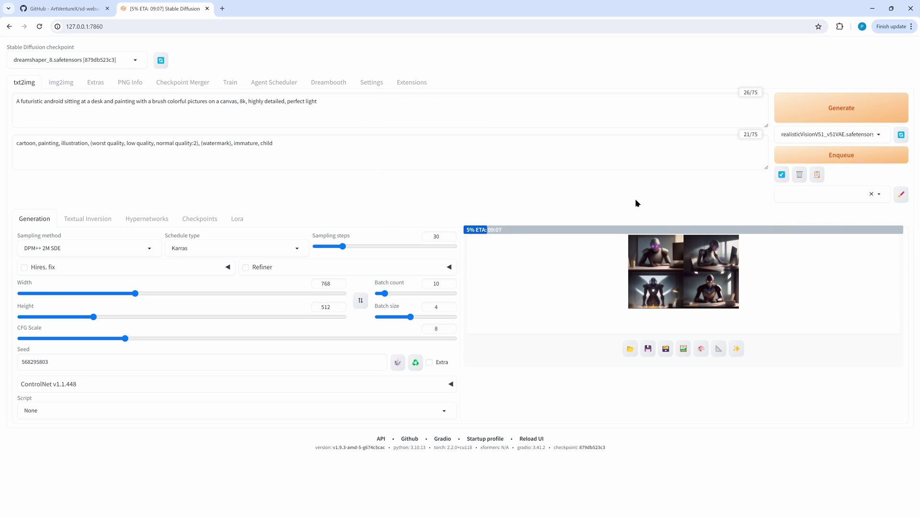
pyautogui.rightClick(813, 158)
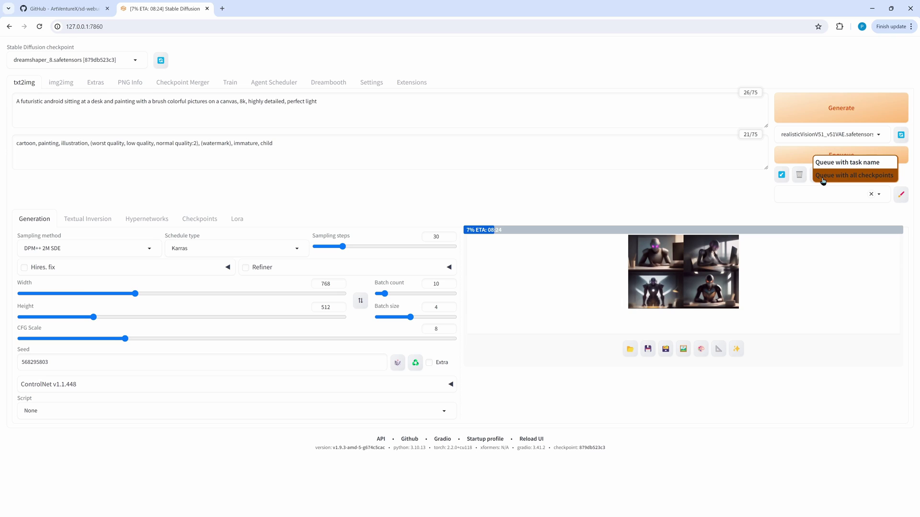
pyautogui.click(884, 176)
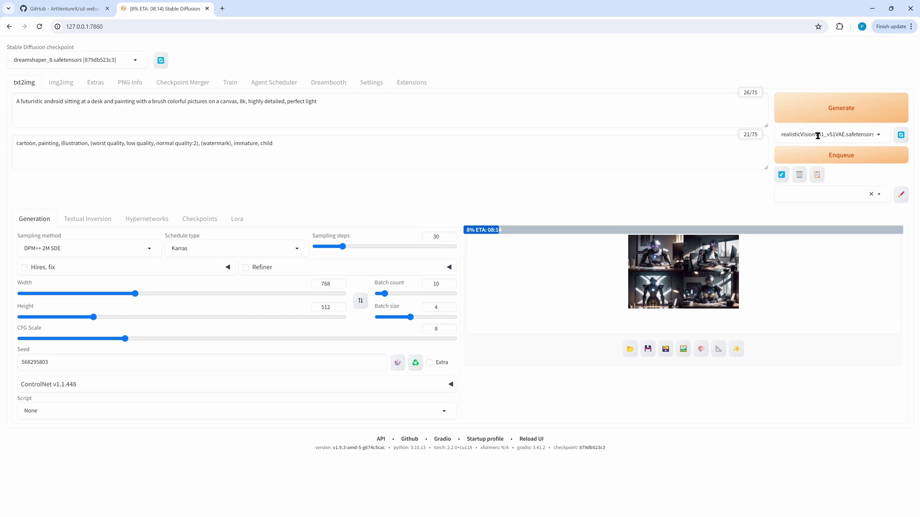
pyautogui.click(845, 135)
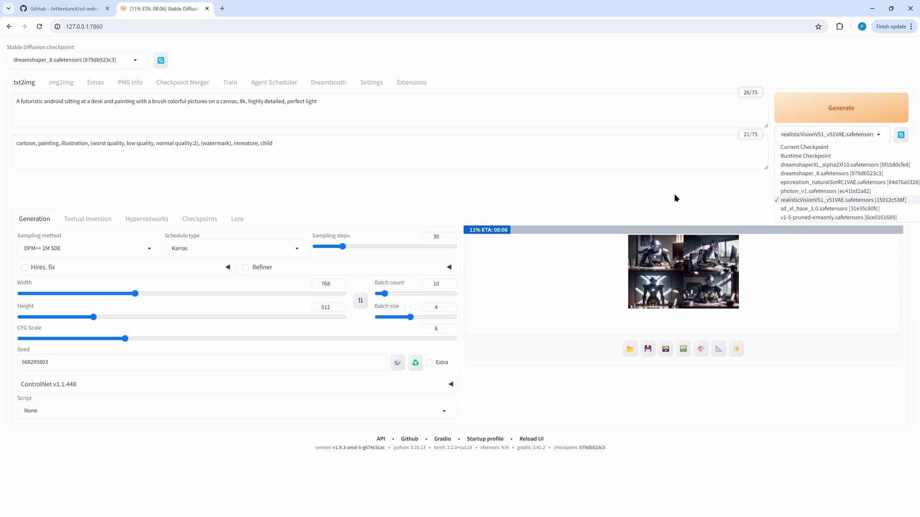
pyautogui.click(609, 197)
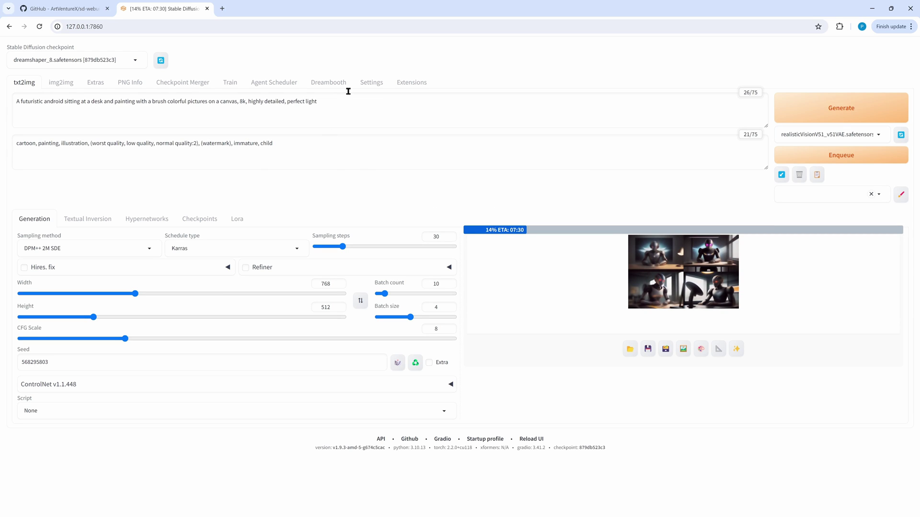
# Open the Agent Scheduler page of the web UI settings to review its queue options
pyautogui.click(371, 82)
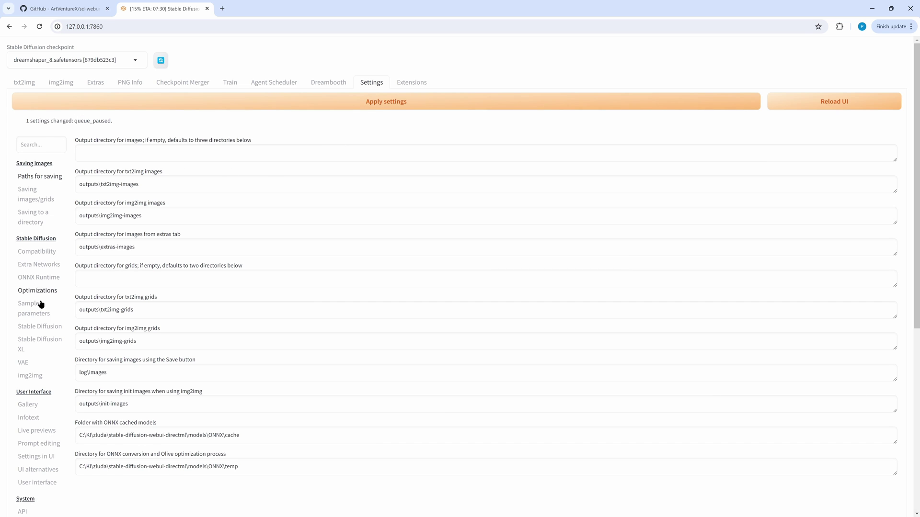
pyautogui.scroll(-5, 72, 349)
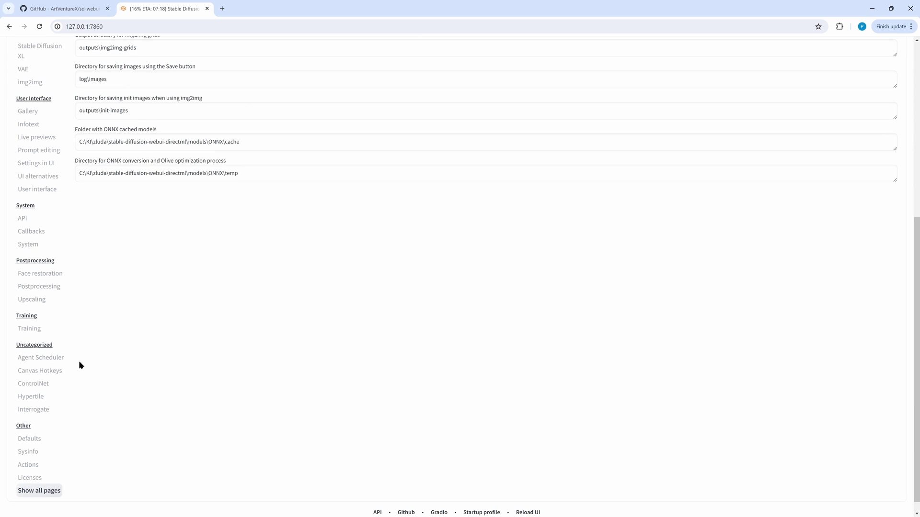
pyautogui.click(44, 360)
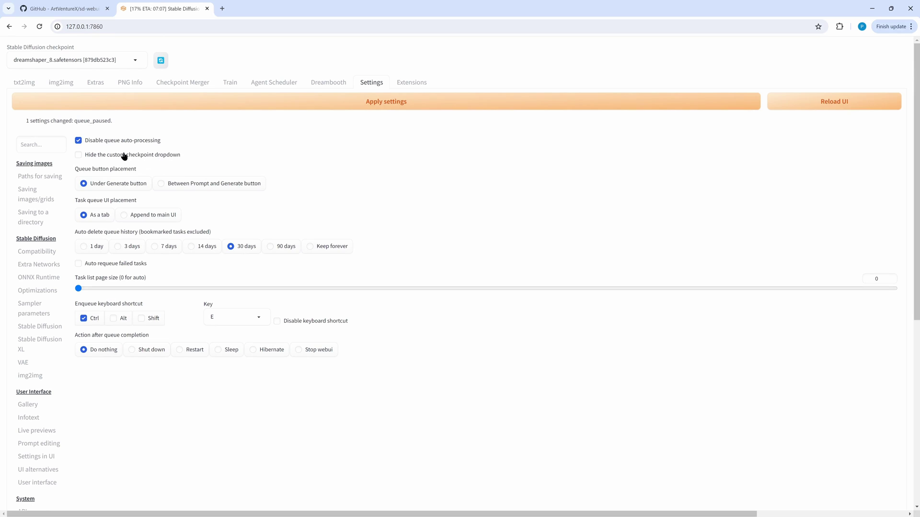
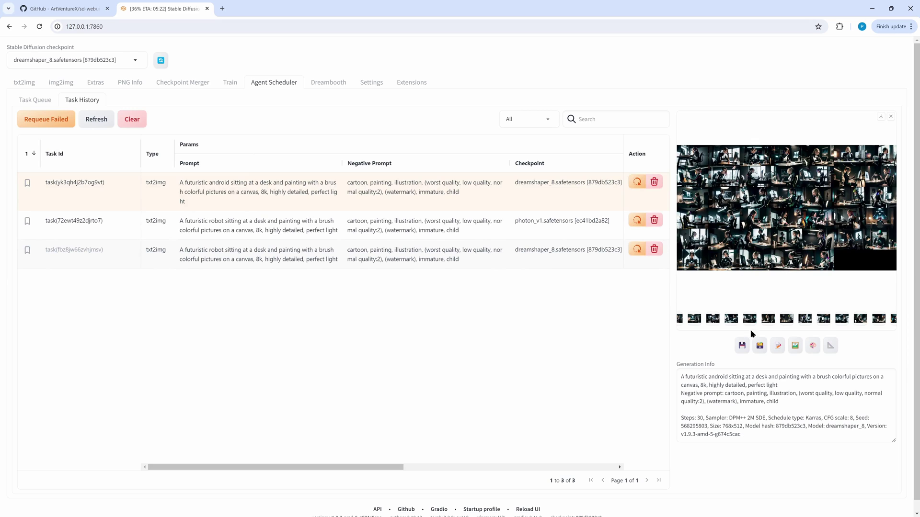
# Pick a single android image from the task history results, send it to img2img and check the transferred image and parameters
pyautogui.click(841, 320)
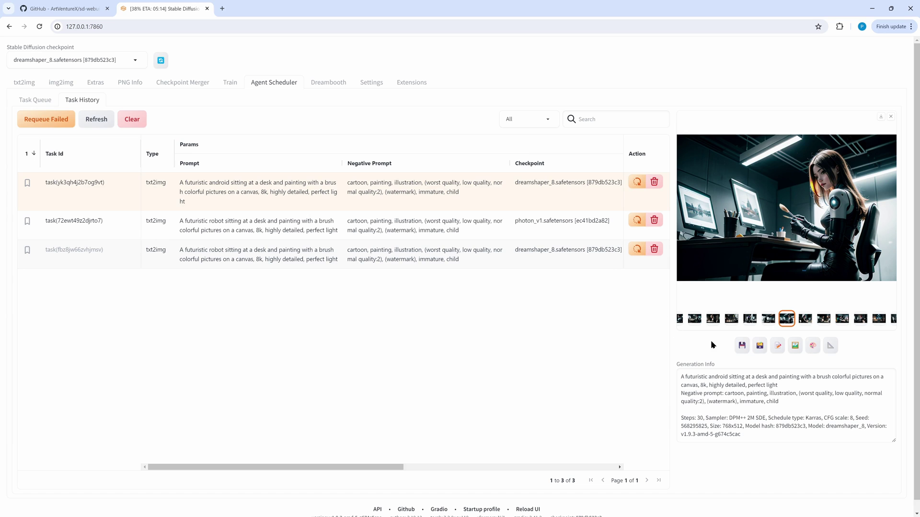
pyautogui.click(794, 346)
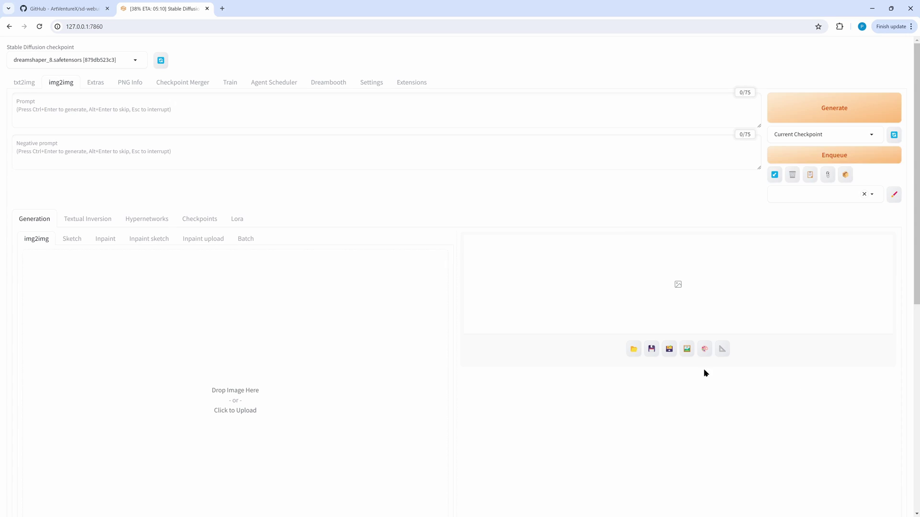
pyautogui.scroll(-3, 432, 321)
pyautogui.scroll(-3, 454, 324)
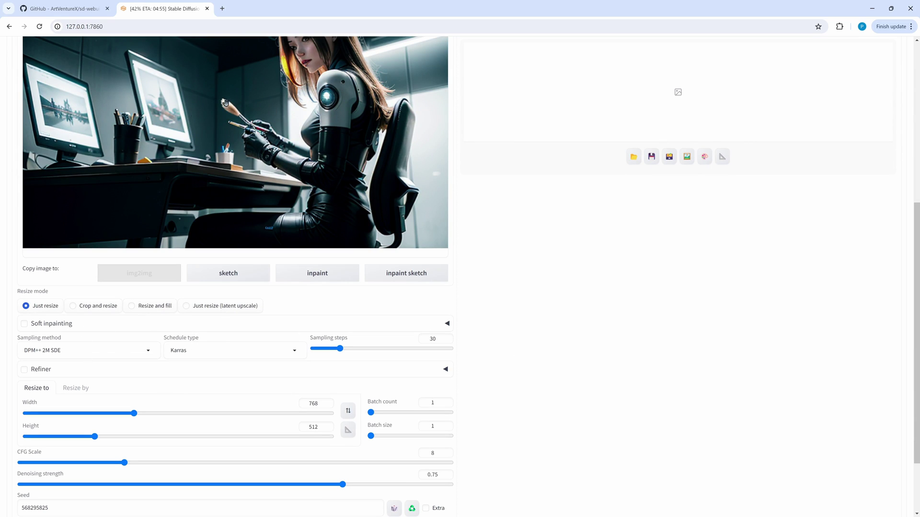
pyautogui.scroll(2, 486, 342)
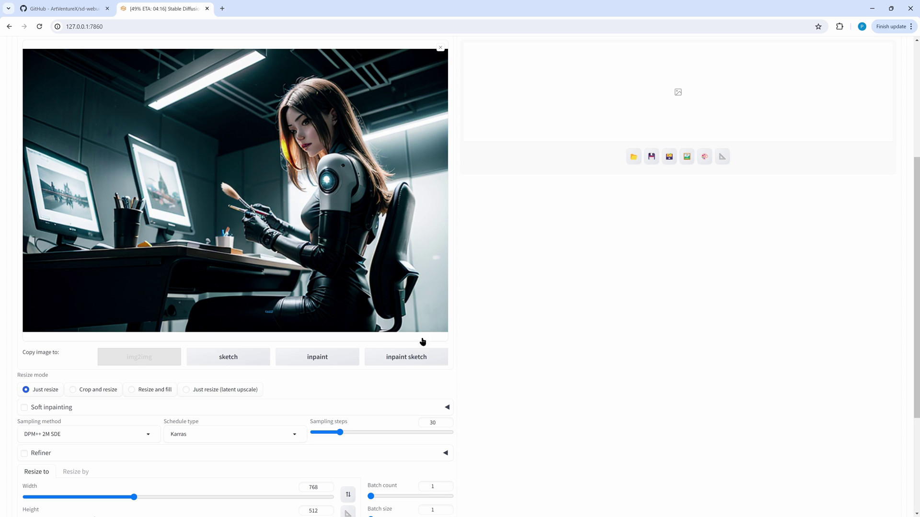
pyautogui.scroll(-3, 417, 355)
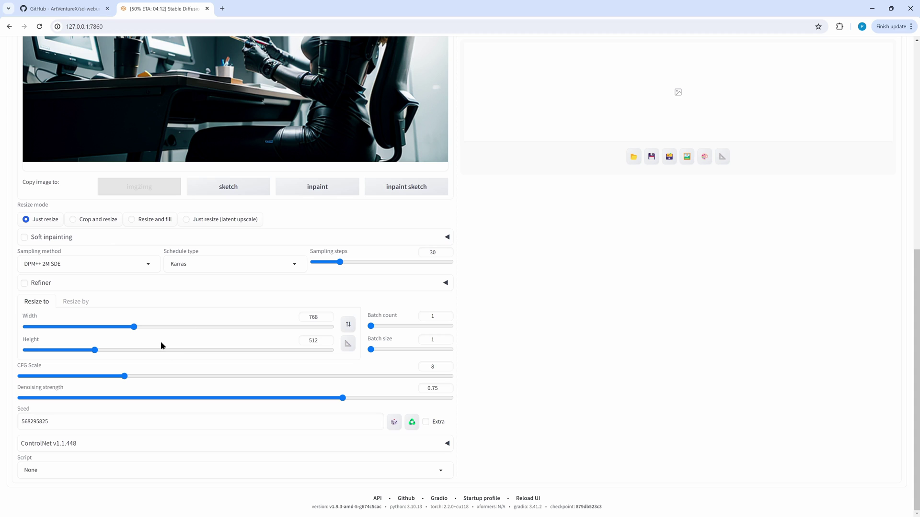
pyautogui.scroll(7, 192, 341)
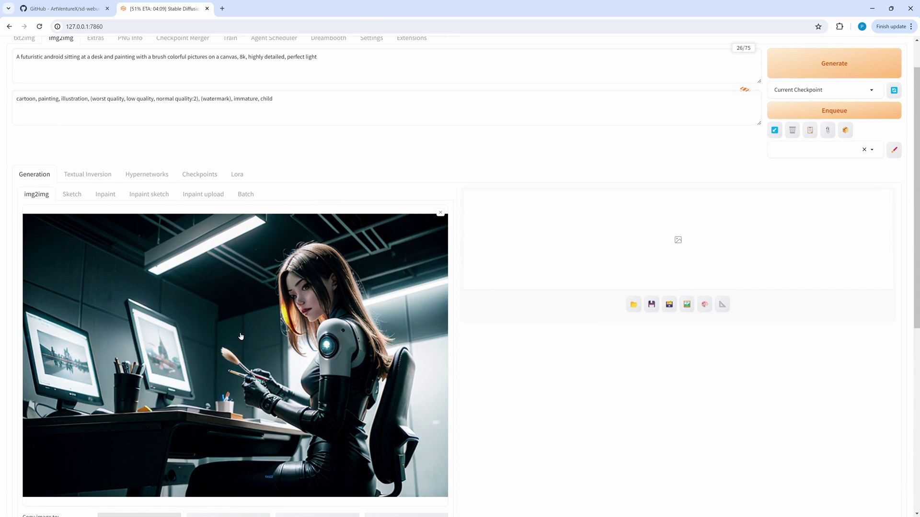
# Configure the img2img generation with a resize scale of 2, a denoising strength of 0.2 and a random seed
pyautogui.scroll(-4, 250, 367)
pyautogui.scroll(-3, 252, 385)
pyautogui.scroll(1, 72, 353)
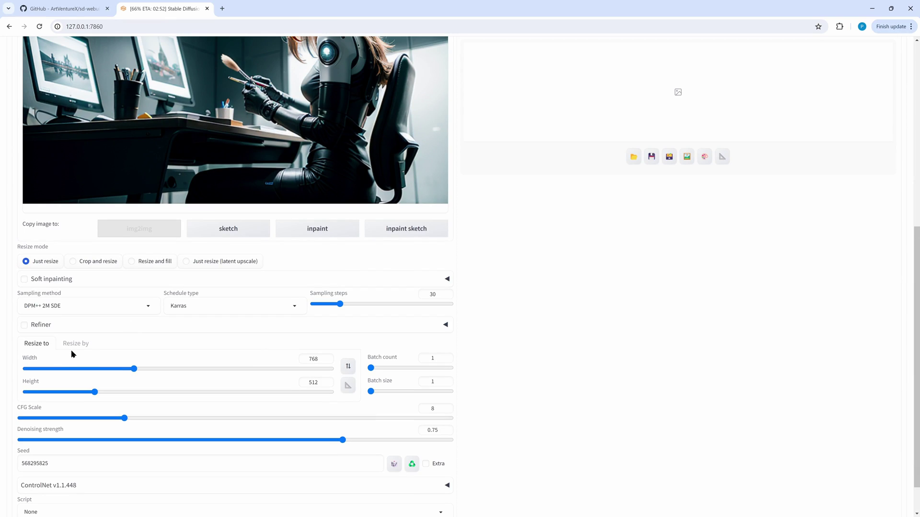
pyautogui.click(74, 344)
pyautogui.moveTo(105, 369); pyautogui.dragTo(187, 372)
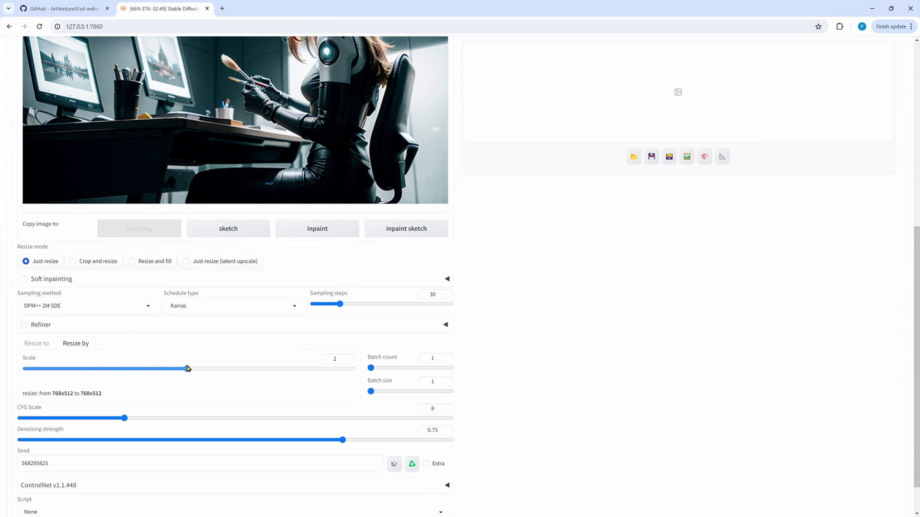
pyautogui.scroll(-1, 184, 394)
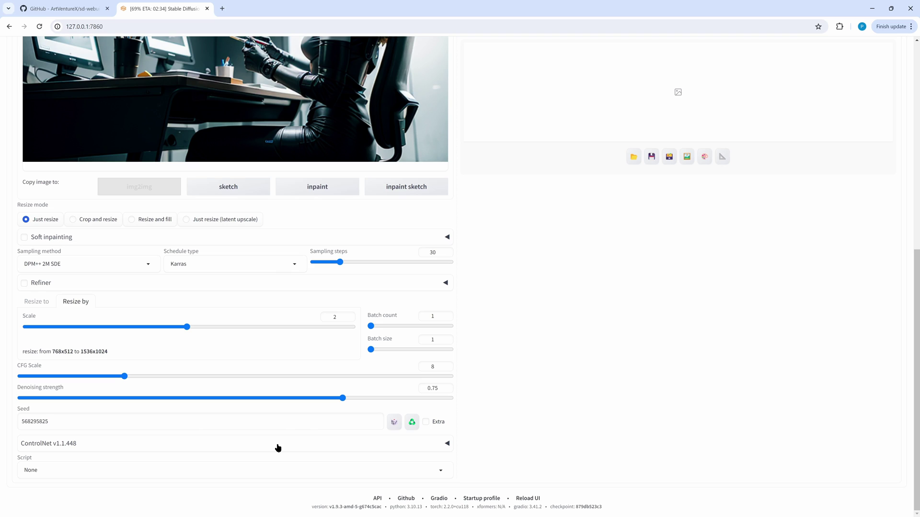
pyautogui.moveTo(343, 399); pyautogui.dragTo(108, 406)
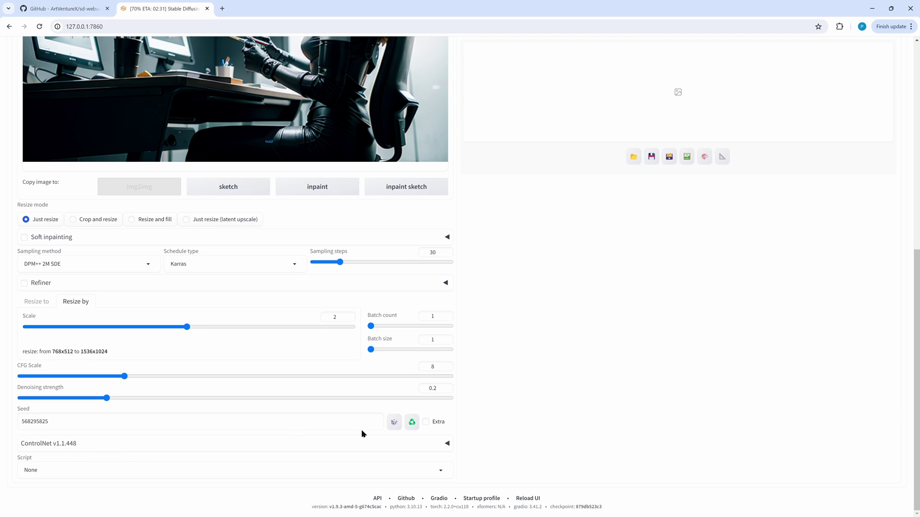
pyautogui.click(394, 424)
# Enable ControlNet Unit 0 and set its control type to Tile
pyautogui.click(150, 442)
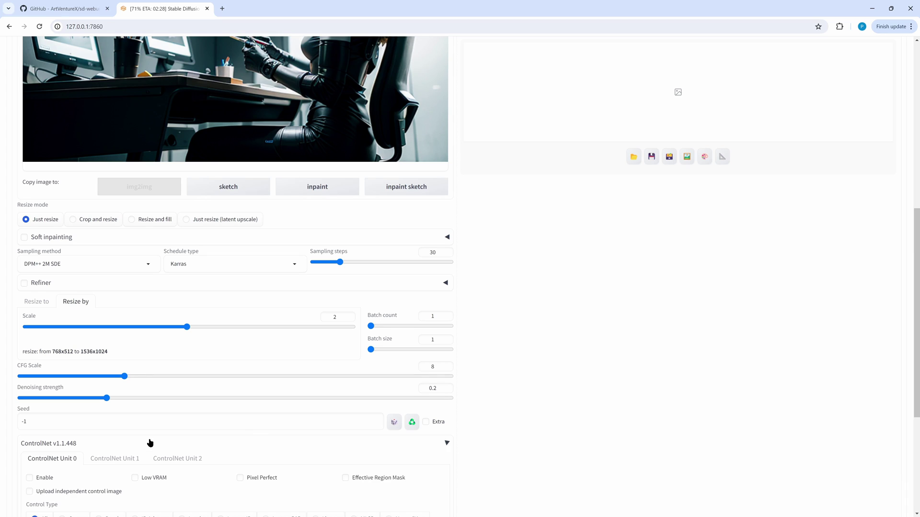
pyautogui.scroll(-3, 232, 413)
pyautogui.scroll(-1, 232, 413)
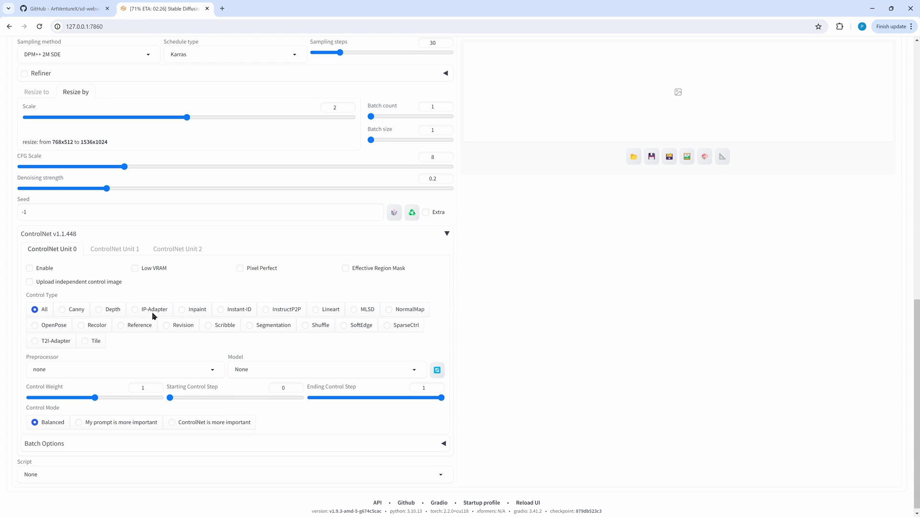
pyautogui.click(29, 269)
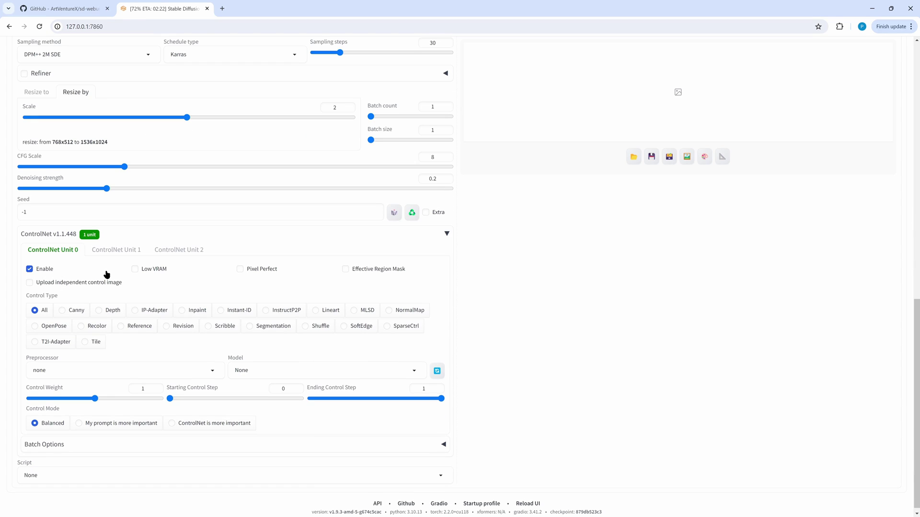
pyautogui.click(85, 342)
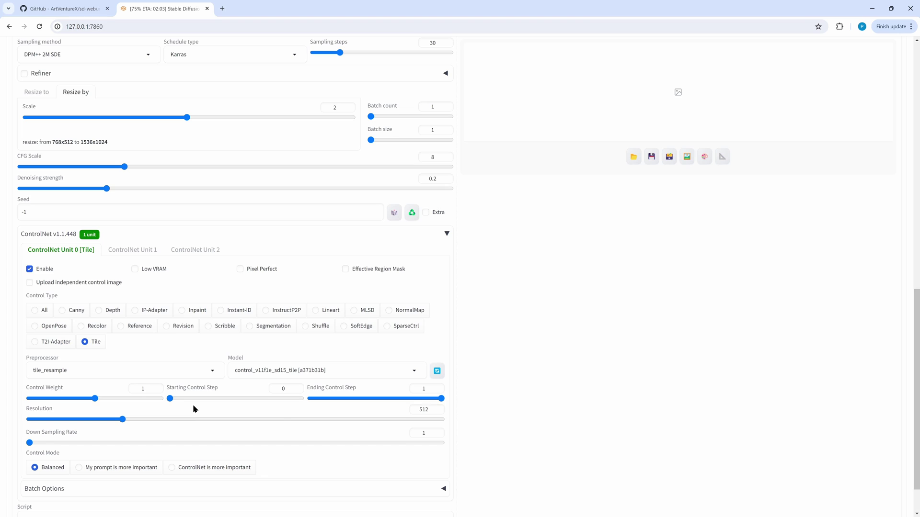
# Choose the Ultimate SD upscale script with the 4x_NMKD-Superscale-SP_178000_G upscaler
pyautogui.scroll(-2, 193, 406)
pyautogui.click(76, 472)
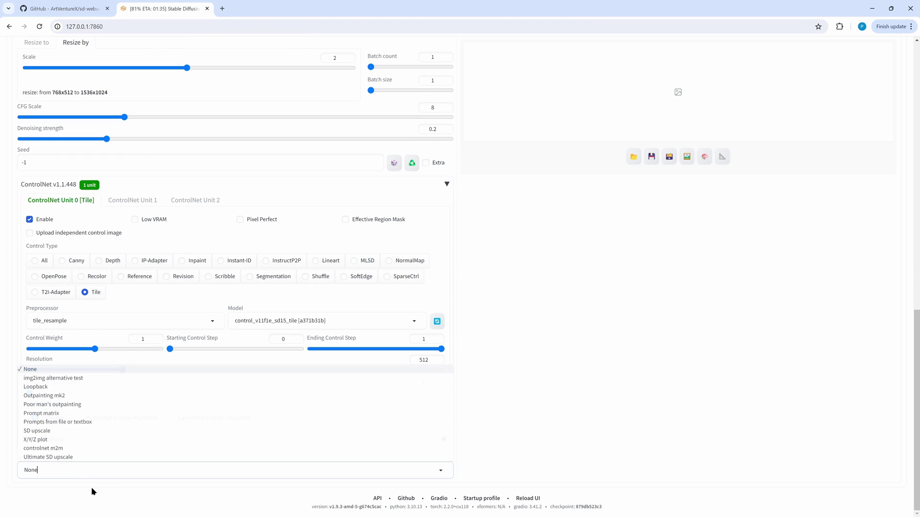
pyautogui.click(37, 458)
pyautogui.scroll(-4, 228, 446)
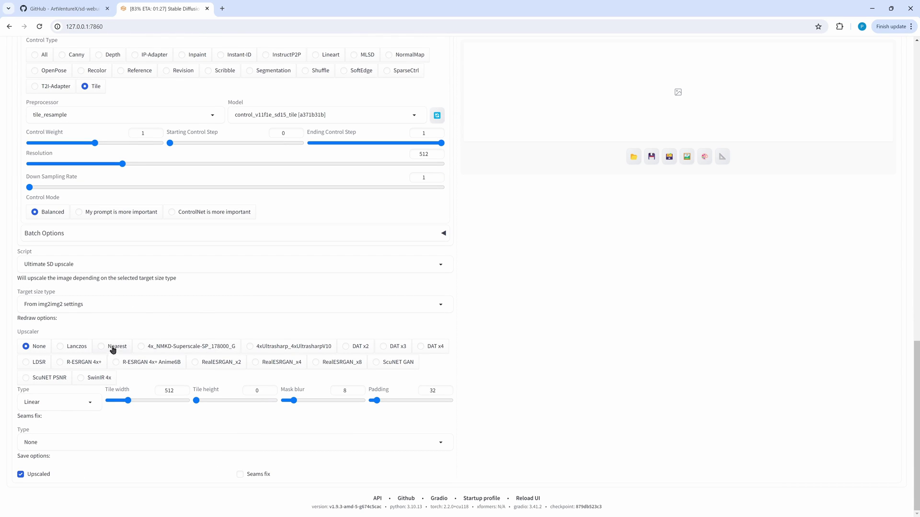
pyautogui.click(190, 348)
# Enqueue the img2img upscale task with the current checkpoint and move it to the top of the Agent Scheduler queue
pyautogui.scroll(20, 244, 293)
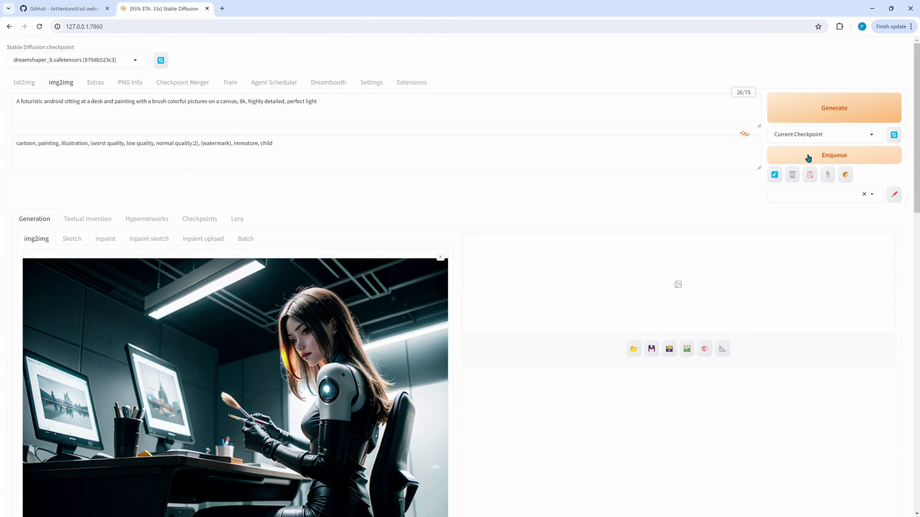
pyautogui.click(264, 84)
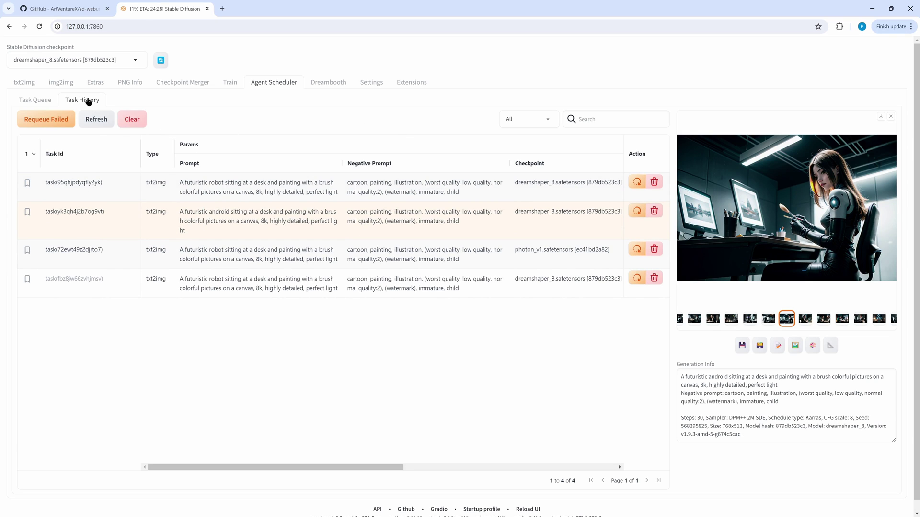
pyautogui.click(47, 101)
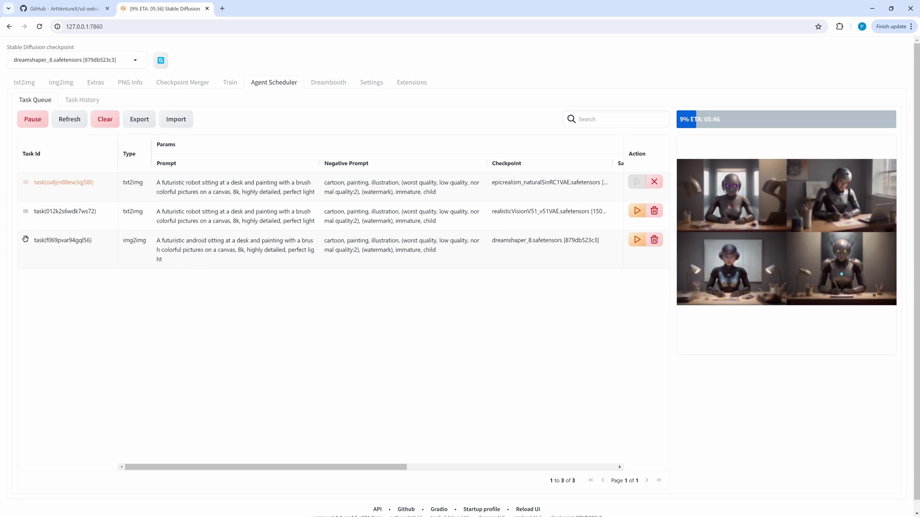
pyautogui.moveTo(25, 239); pyautogui.dragTo(25, 182)
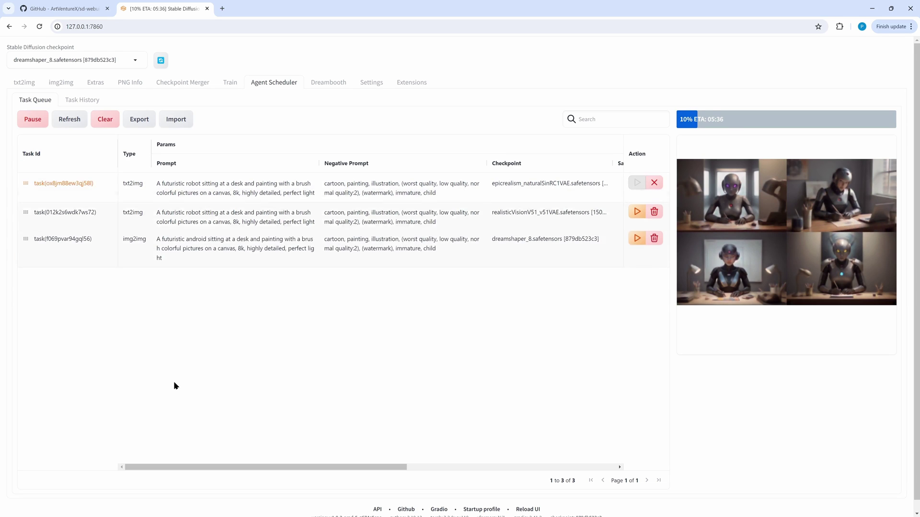